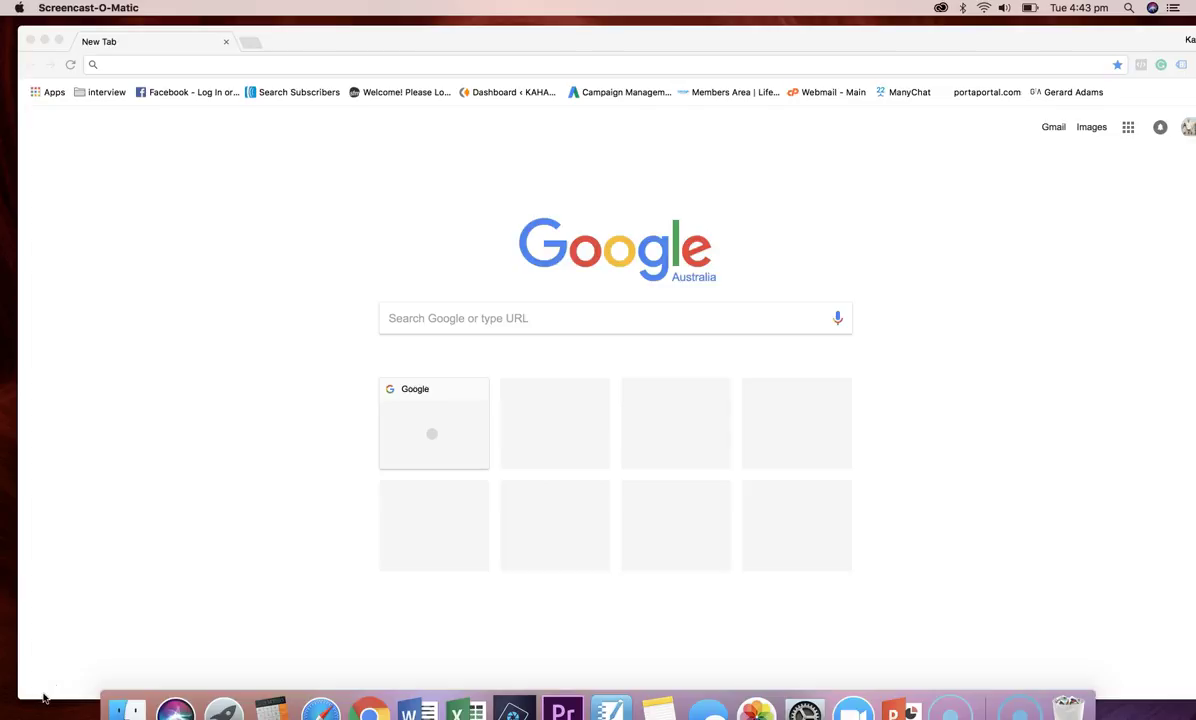
Step: Search the web for "digital business lounge" and look over the Digital Business Lounge home page
left_click(430, 337)
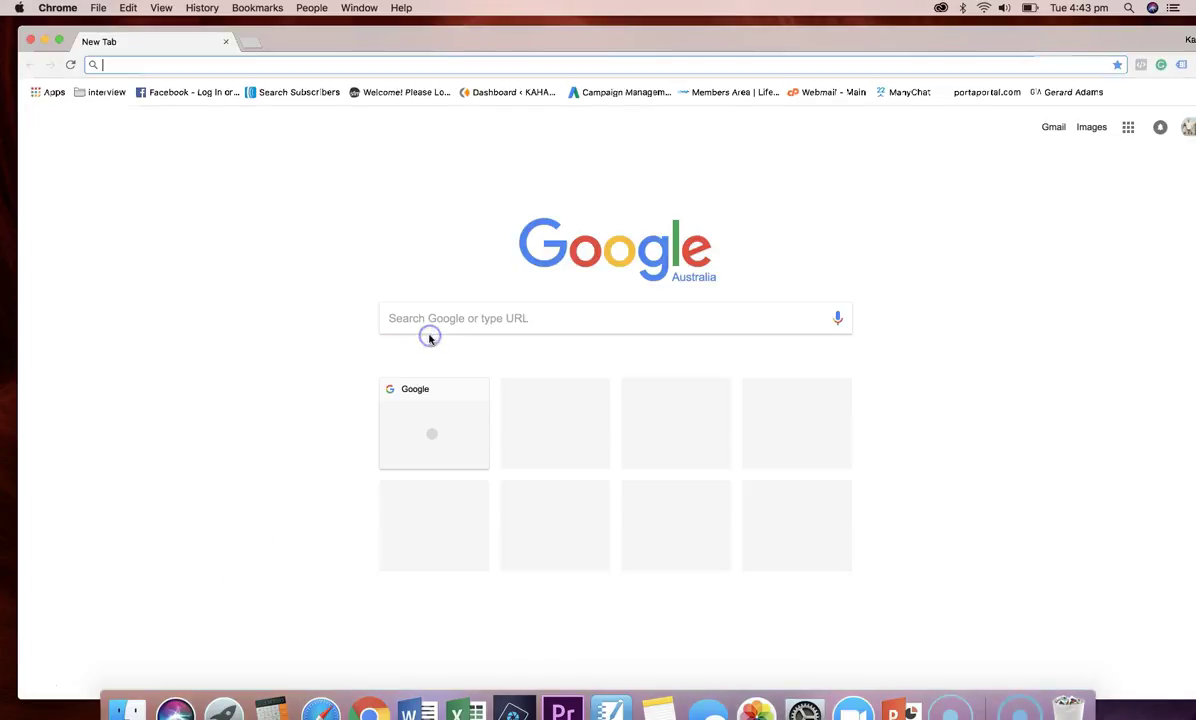
left_click(440, 326)
type("digital tycoons")
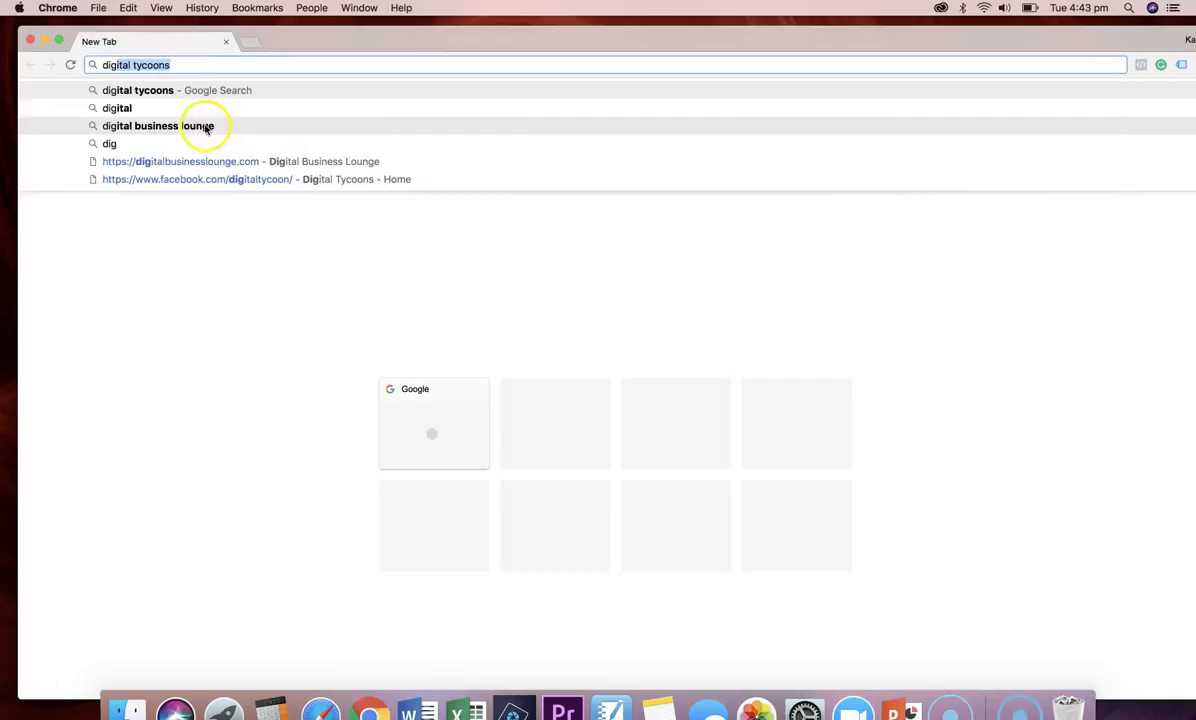
left_click(200, 125)
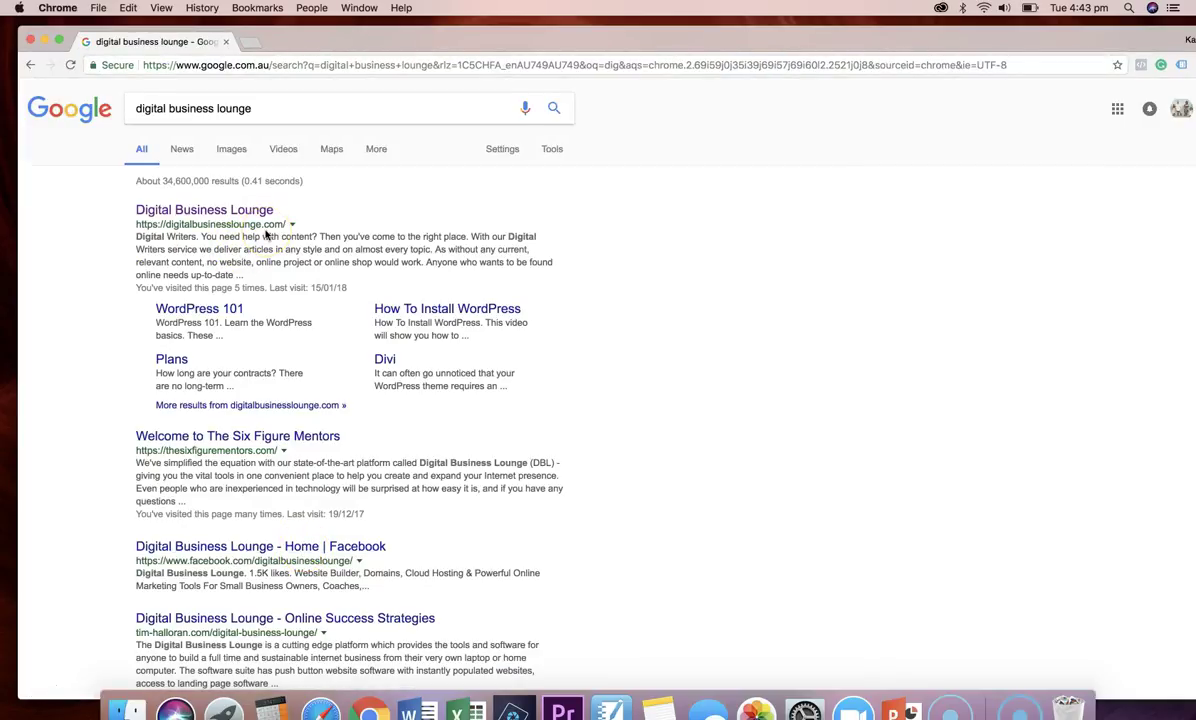
left_click(253, 210)
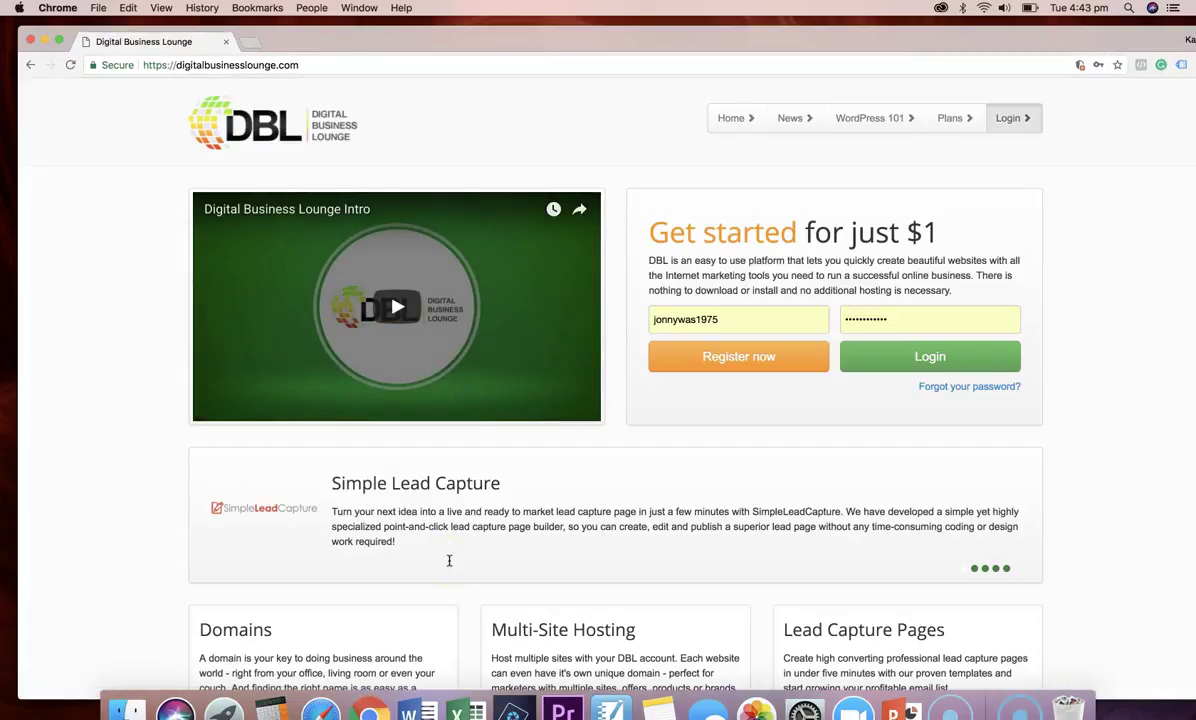
scroll(449, 560, "down", 1)
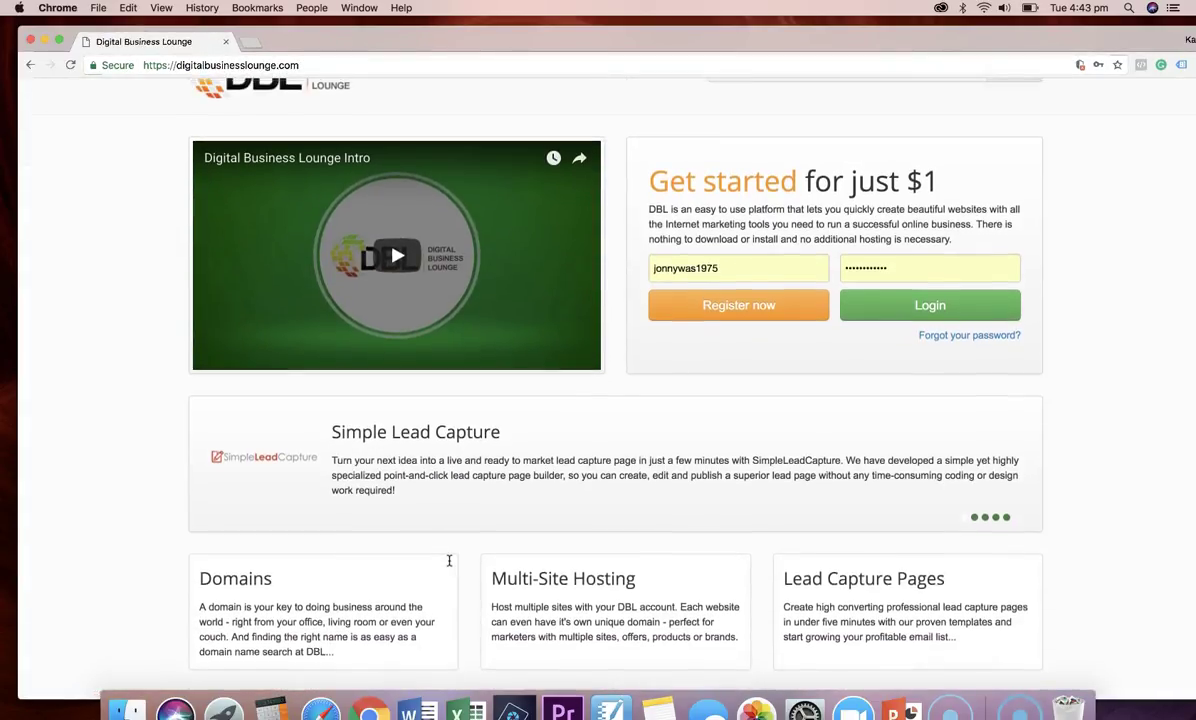
scroll(449, 560, "up", 1)
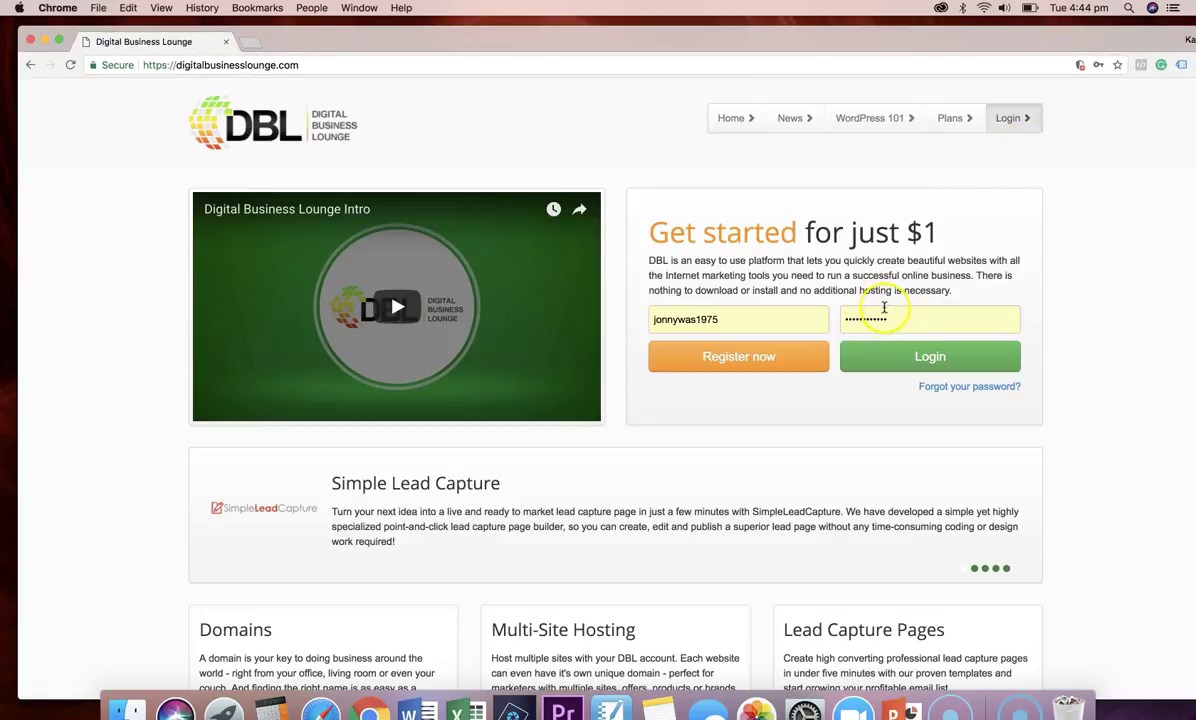
Step: Open The Six Figure Mentors dashboard in a new tab replacing the home page tab, and enter Digital Business Lounge through its DBL login
left_click(249, 42)
left_click(381, 95)
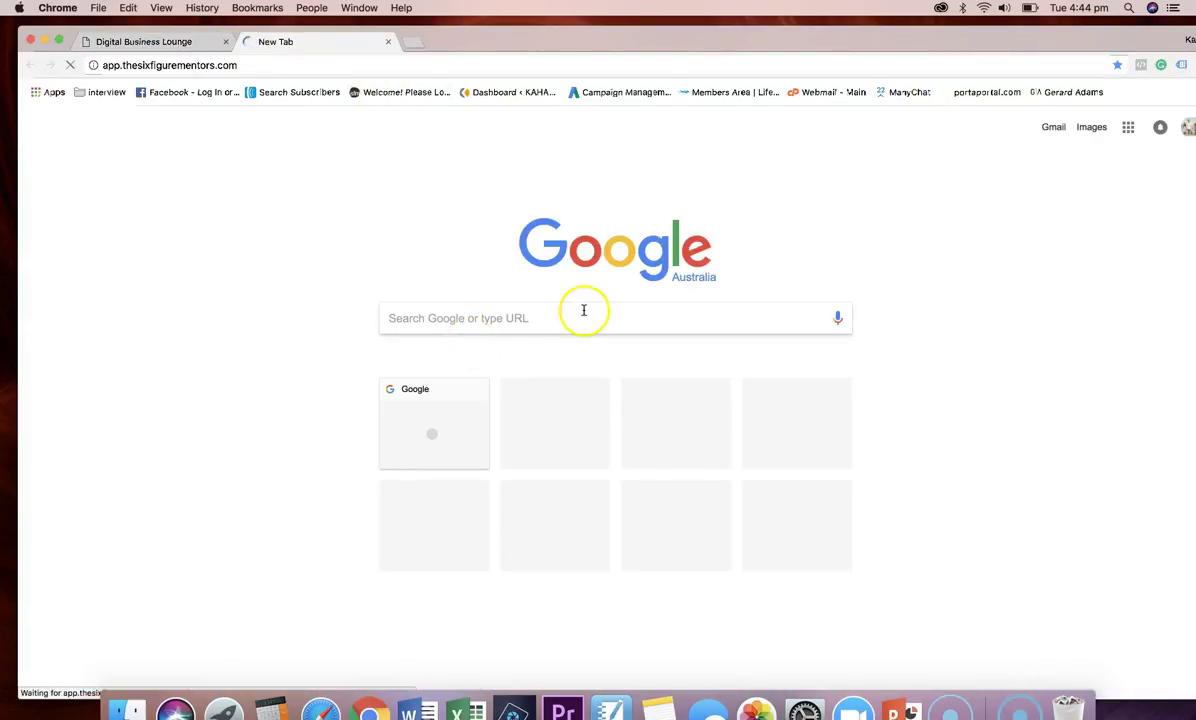
left_click(225, 41)
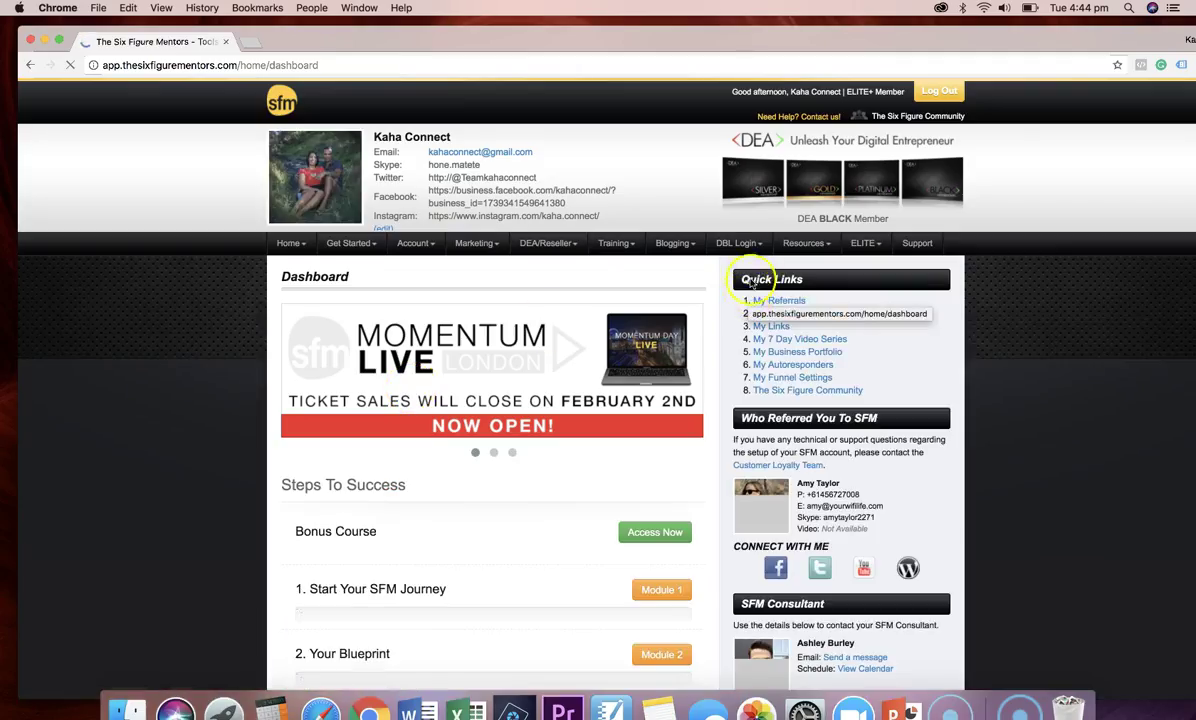
left_click(759, 268)
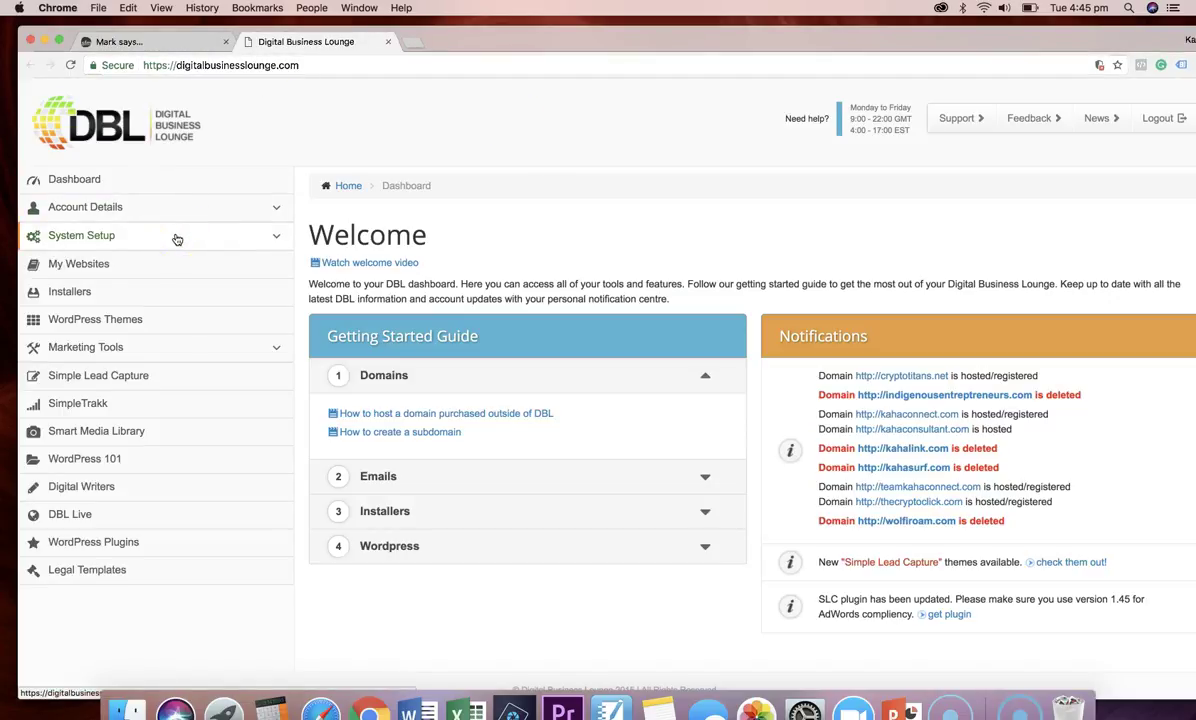
Step: Expand the System Setup section of the Digital Business Lounge dashboard and open the Domains page
left_click(271, 235)
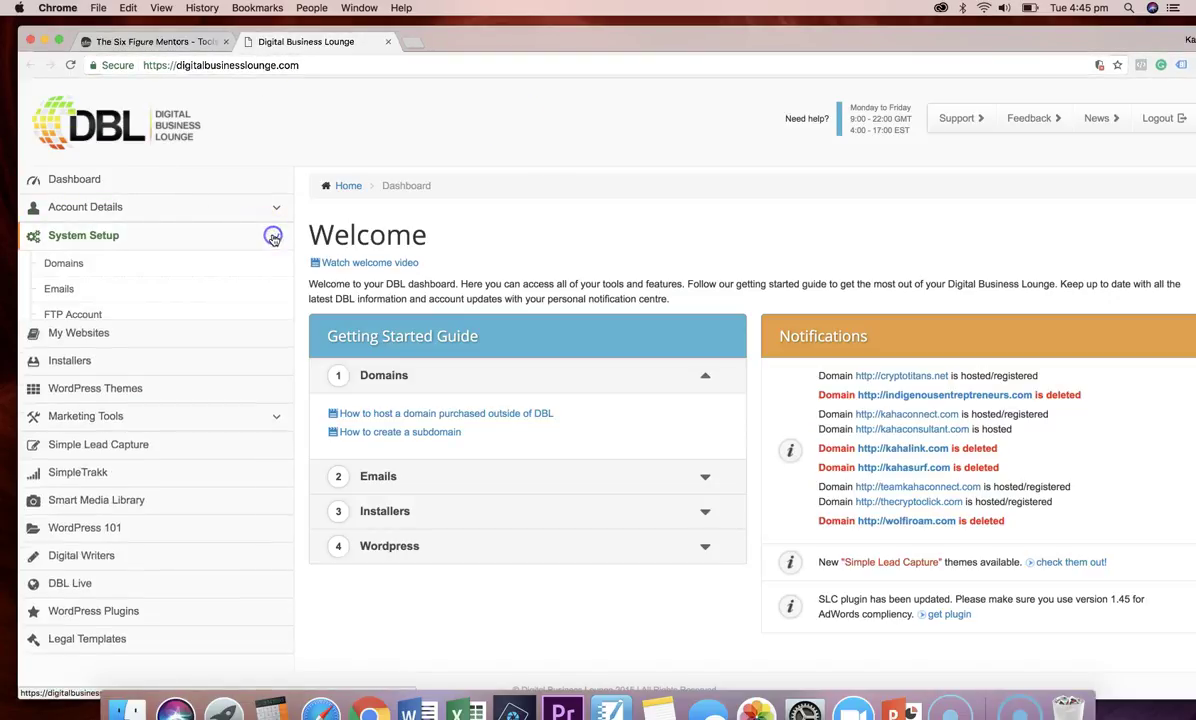
left_click(102, 262)
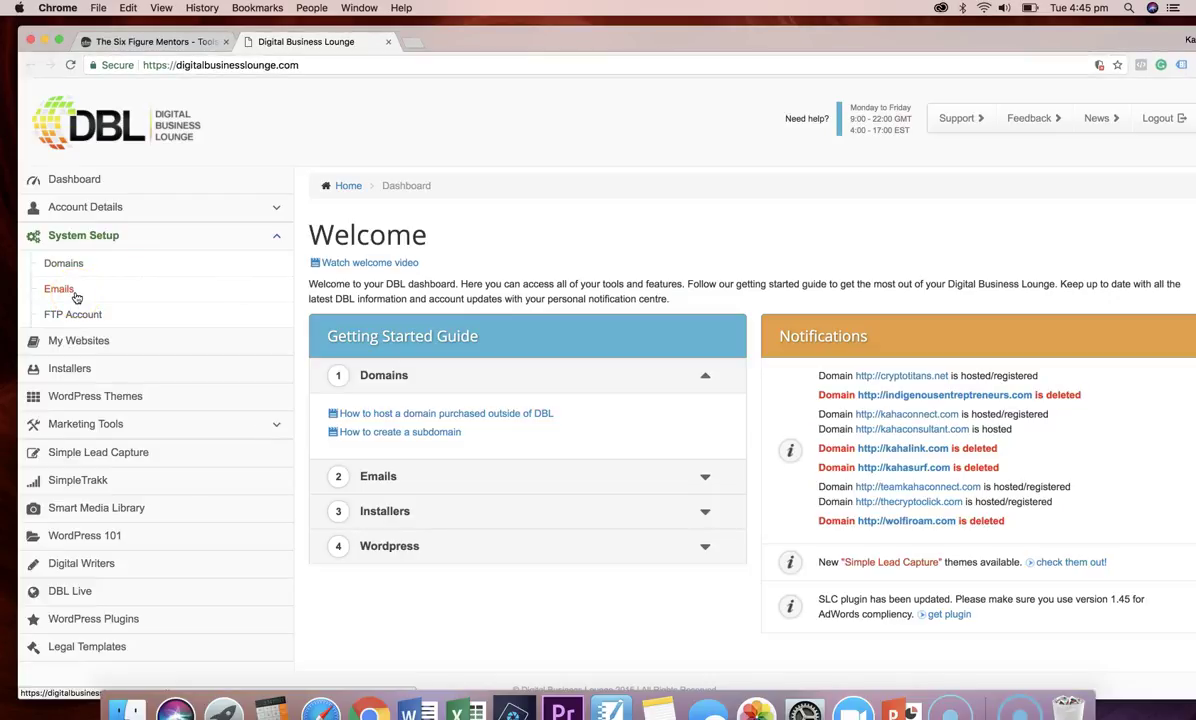
left_click(90, 295)
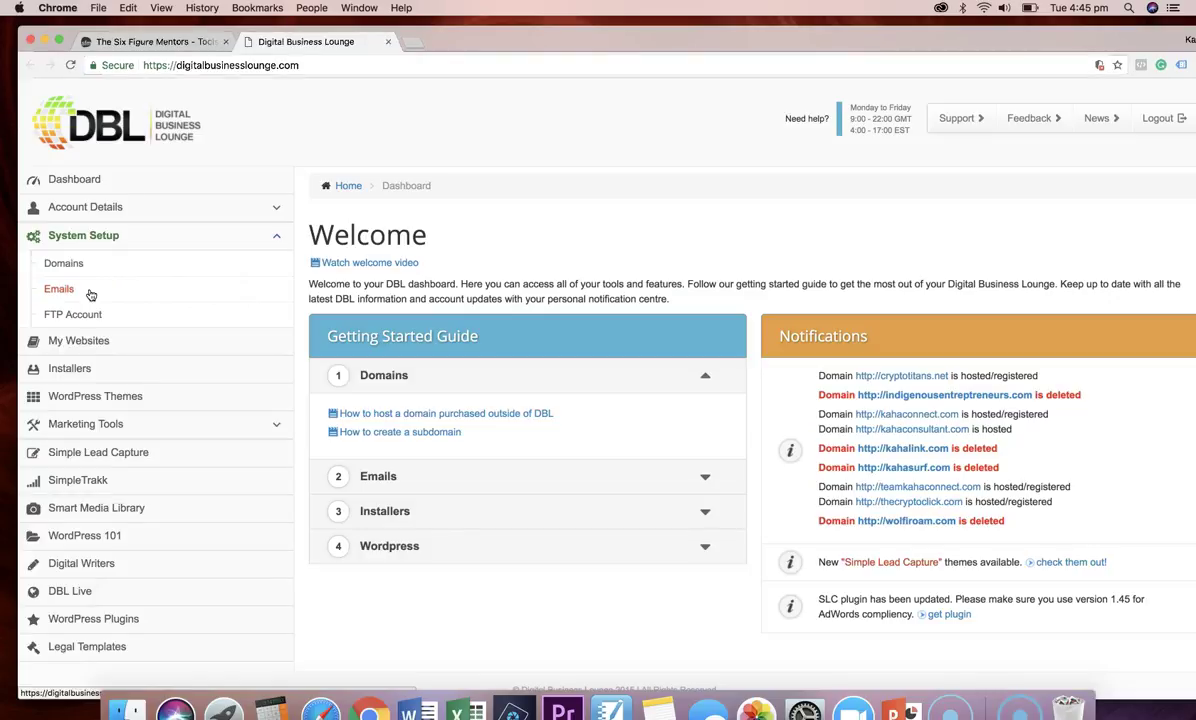
left_click(120, 268)
left_click(132, 299)
left_click(143, 292)
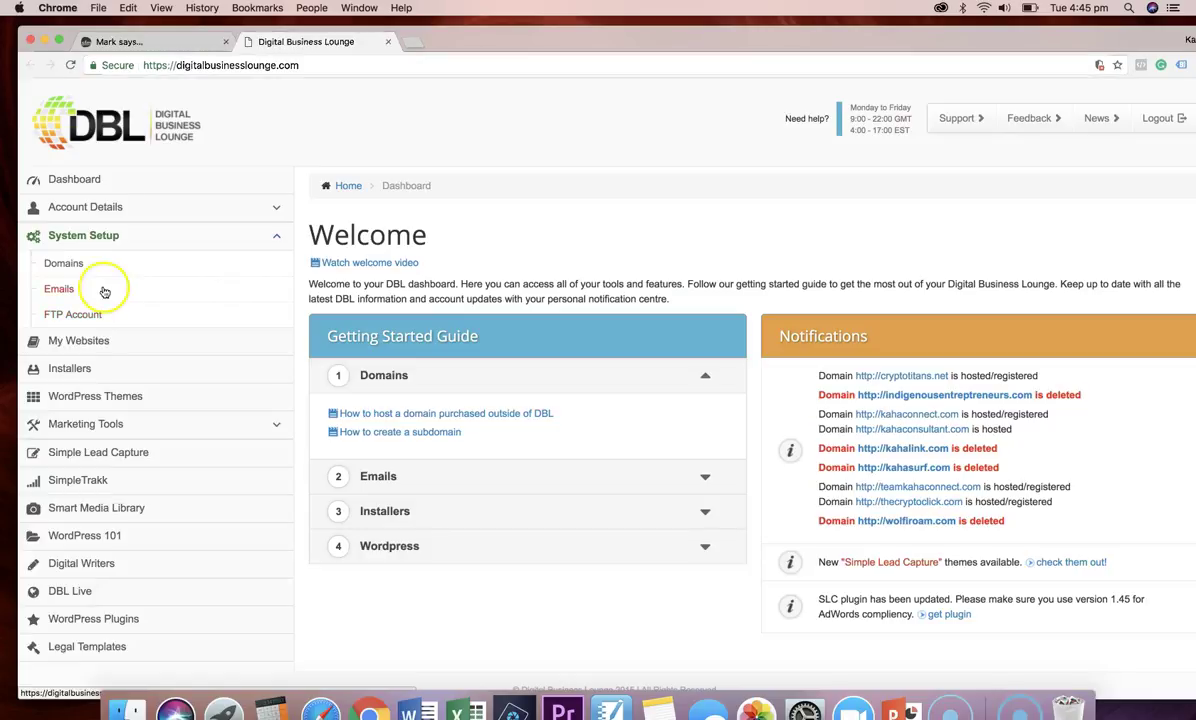
left_click(77, 267)
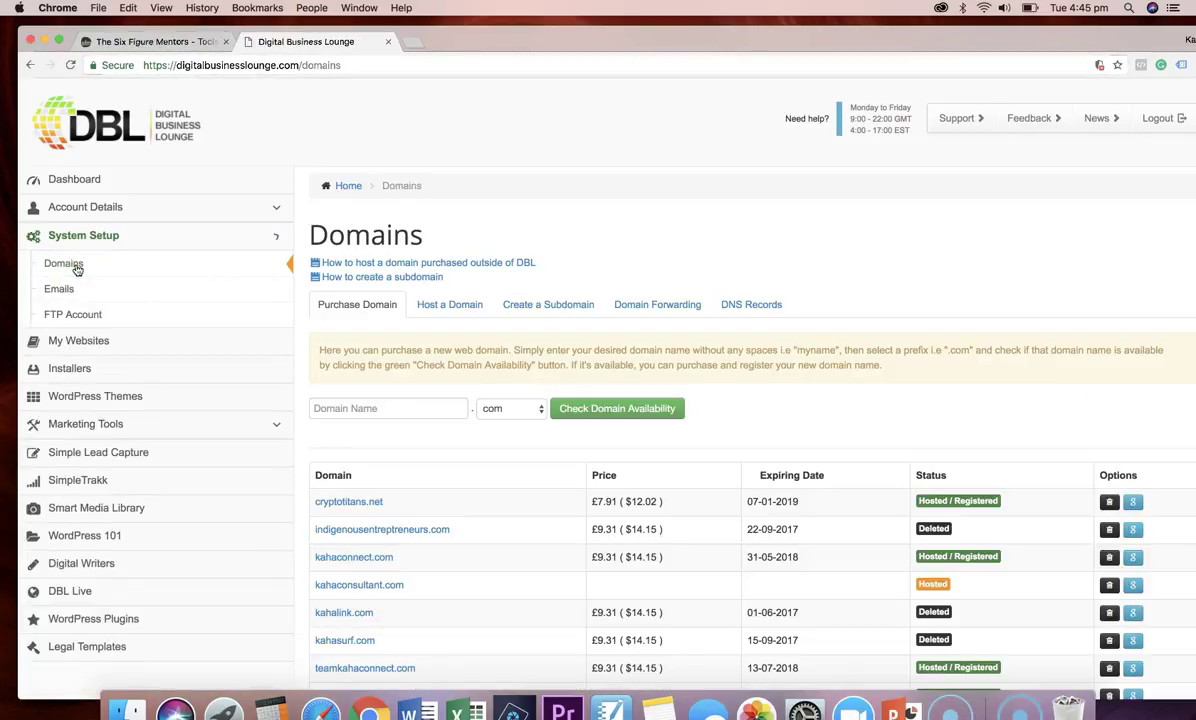
Step: Check whether the domain dogs.com is available for purchase
scroll(515, 300, "down", 3)
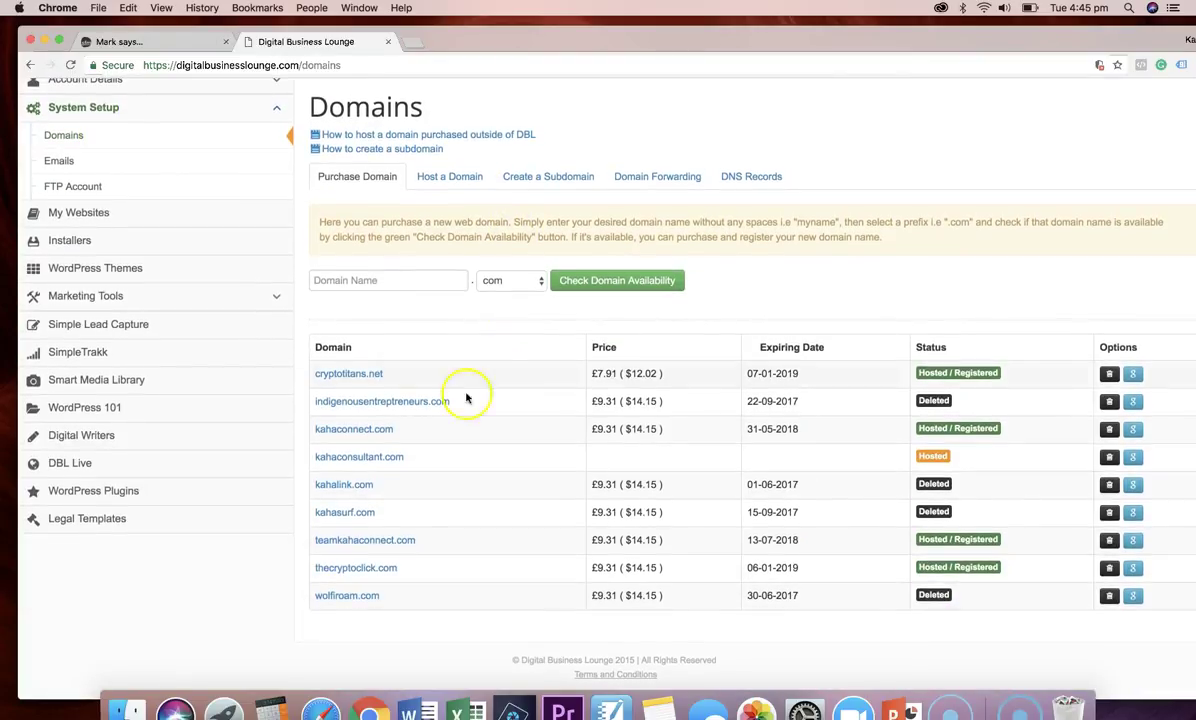
left_click(398, 280)
type("dogs")
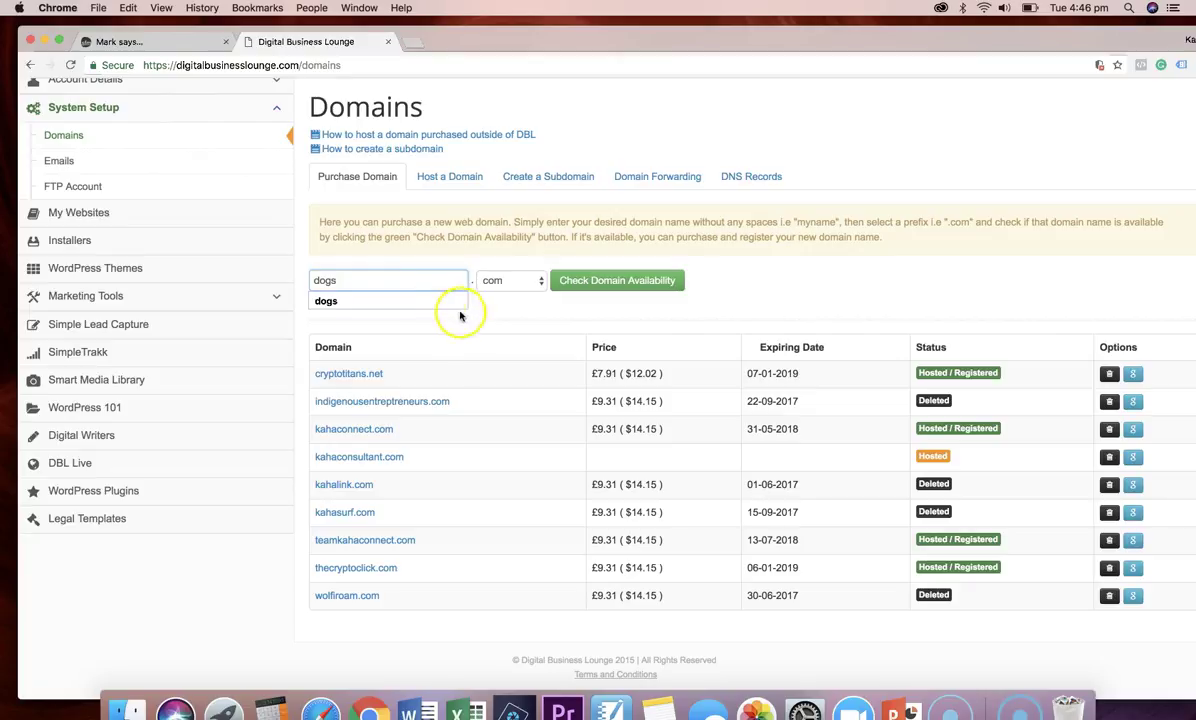
left_click(419, 300)
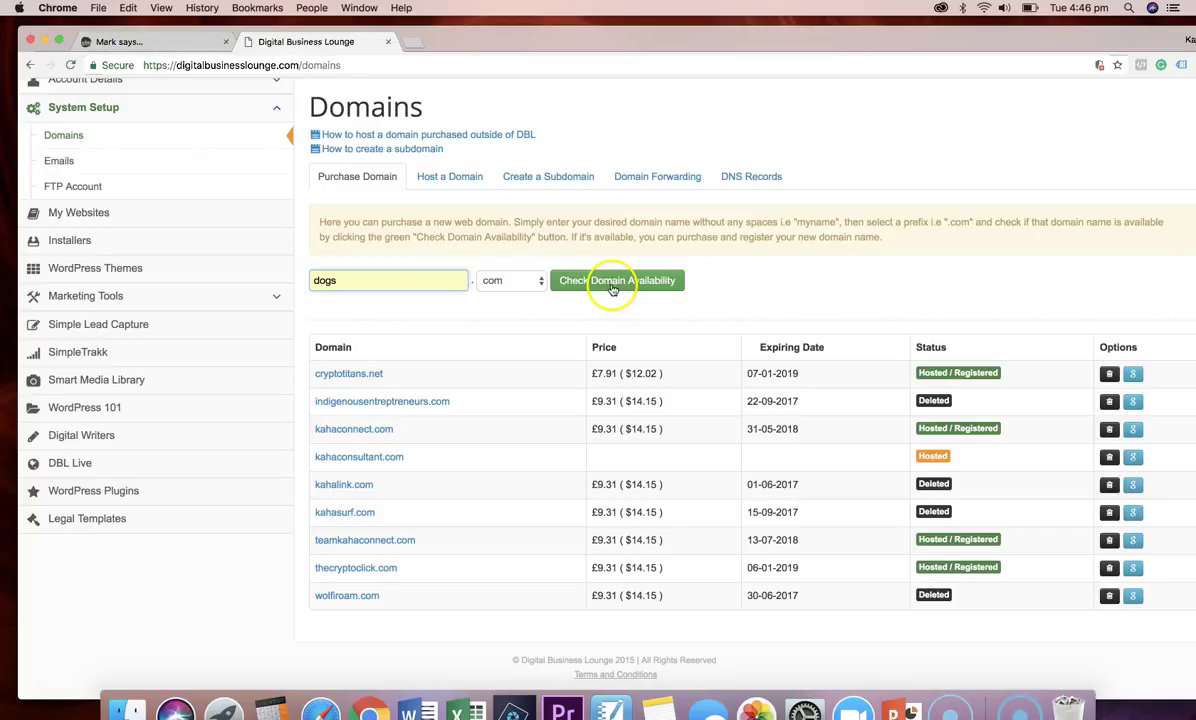
left_click(619, 285)
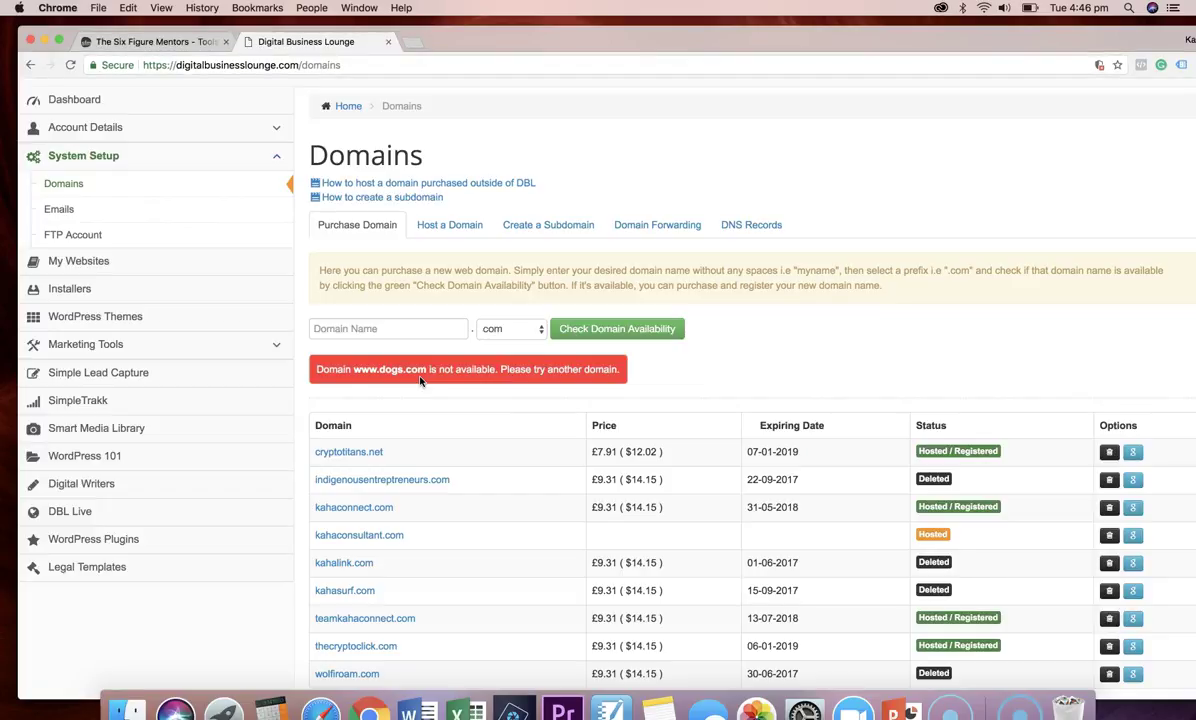
Step: Enter crypto-alliance, with a hyphen, as the domain name for the availability check
left_click(414, 329)
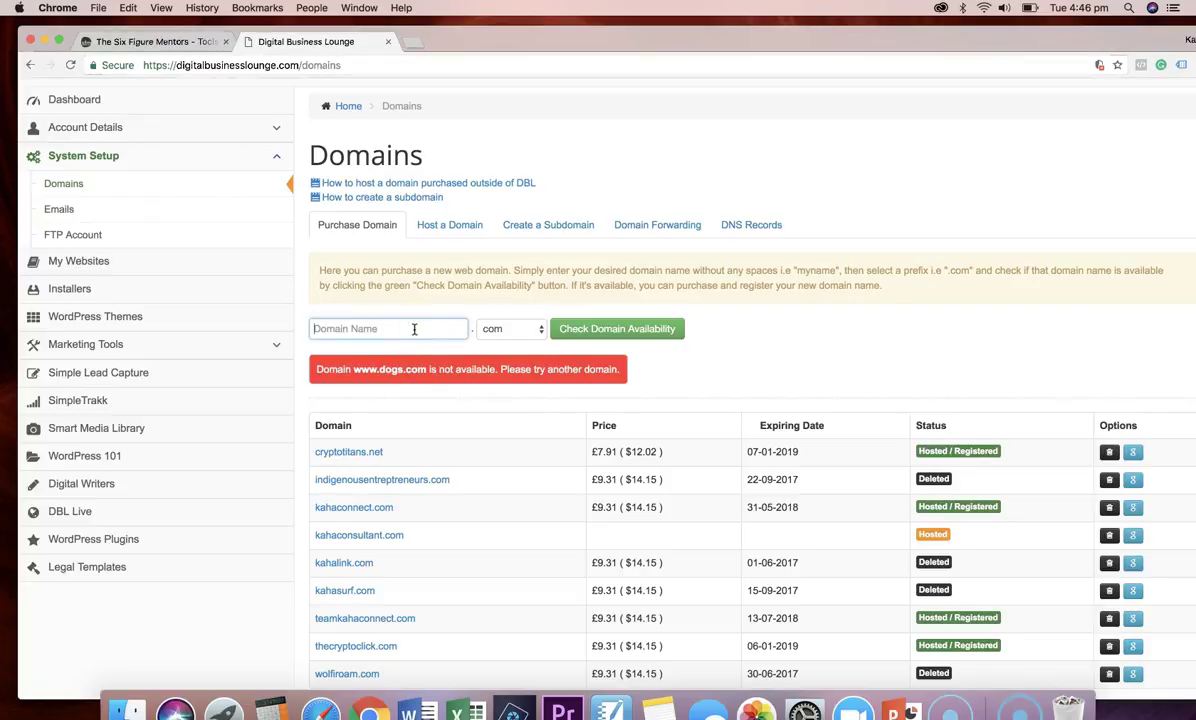
type("cryp")
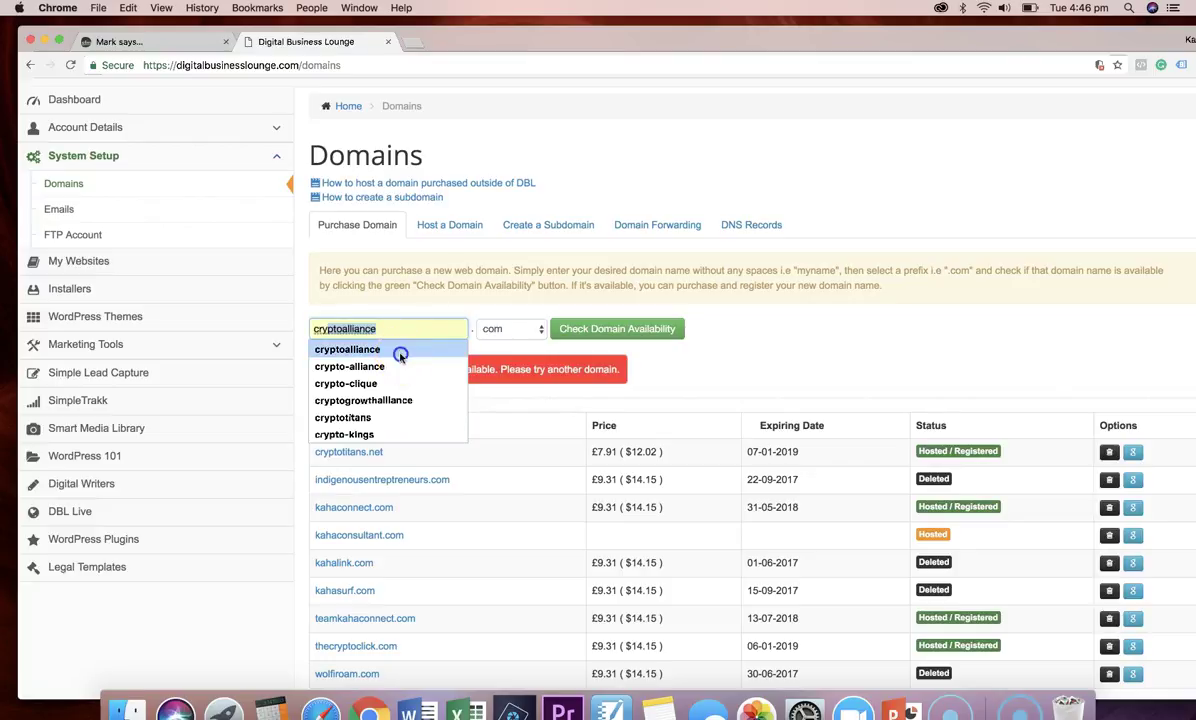
left_click(399, 352)
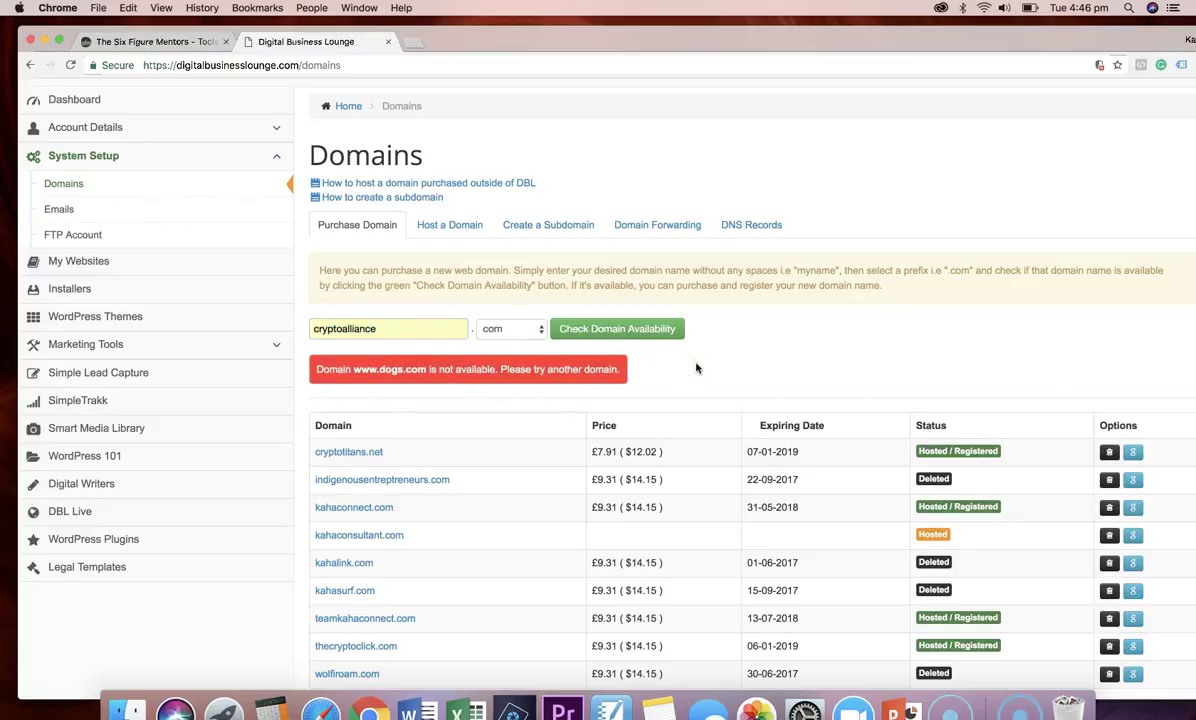
left_click(342, 331)
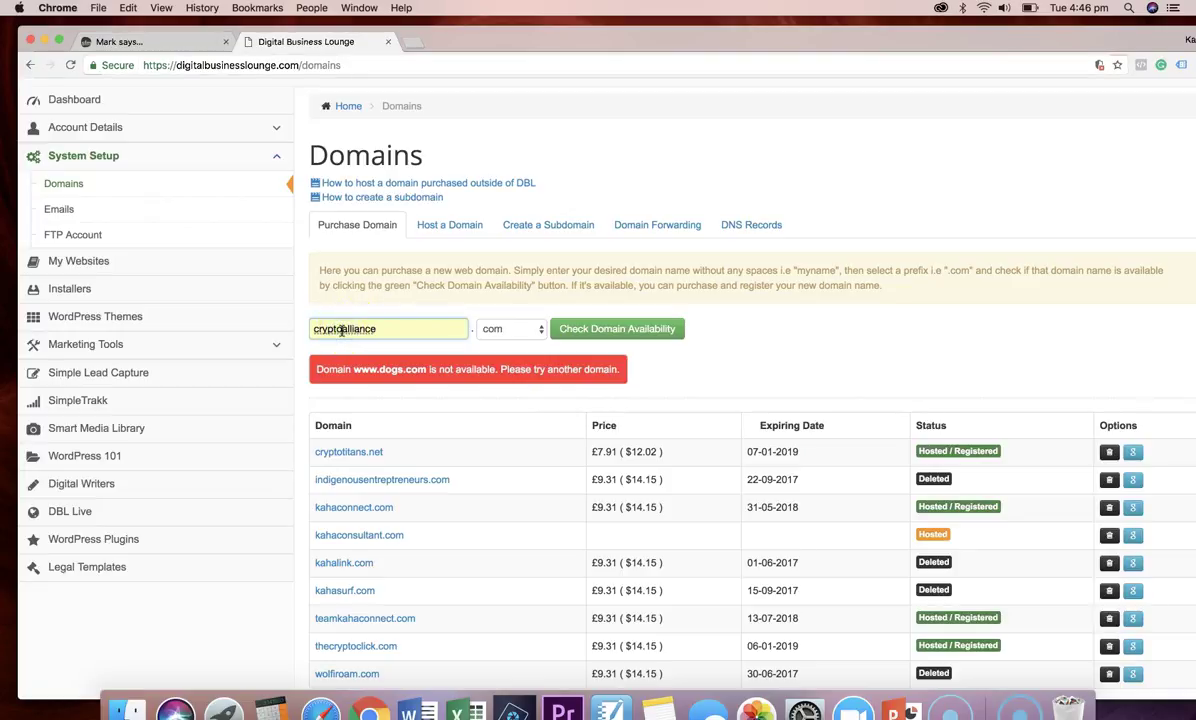
type("-")
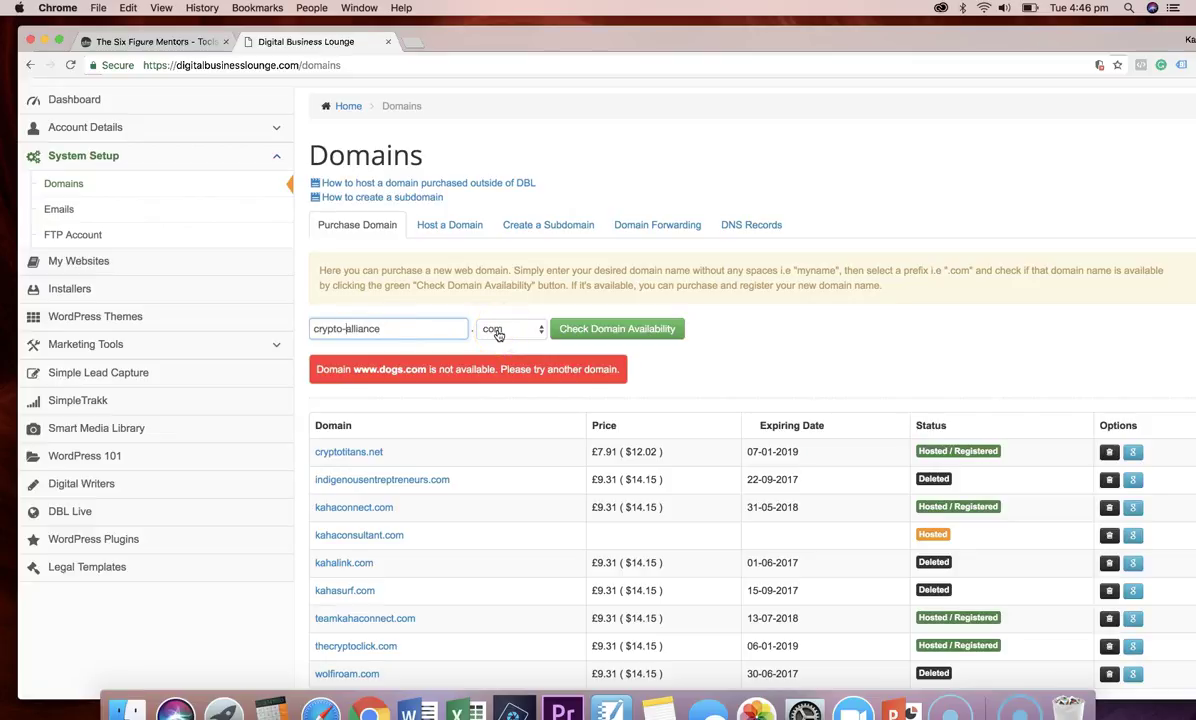
left_click(341, 332)
Step: Try the net extension for the crypto-alliance domain, and then set the extension to org
left_click(541, 329)
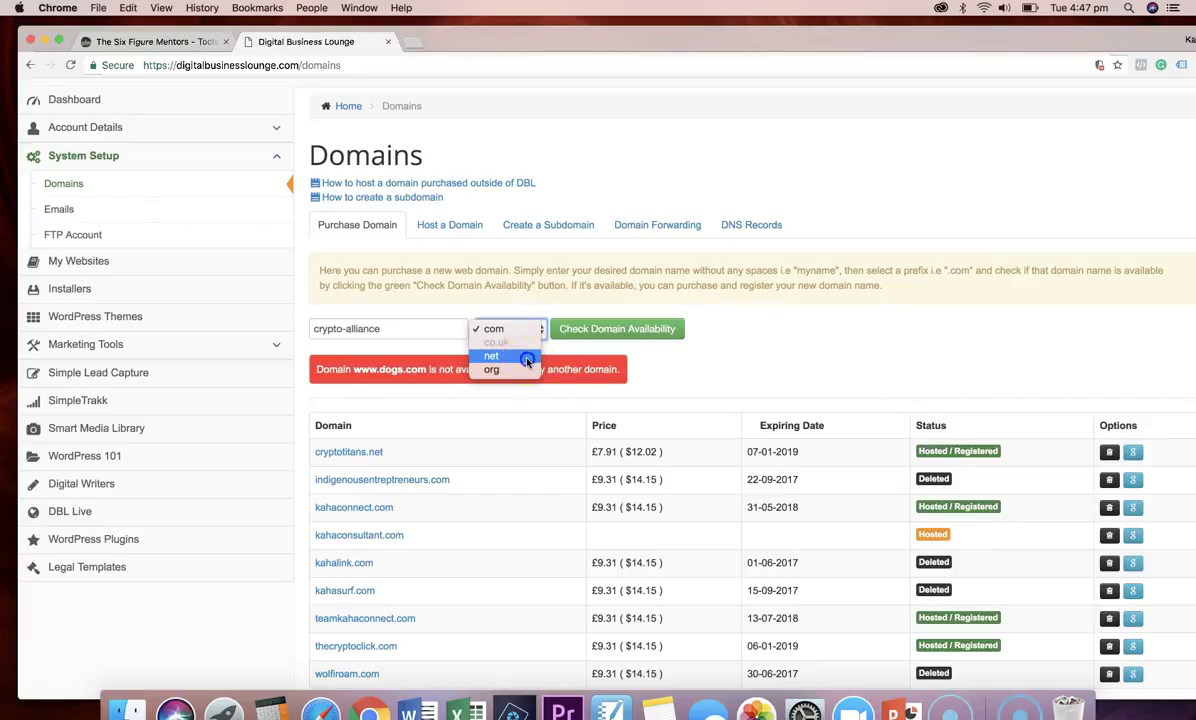
left_click(527, 358)
left_click(538, 331)
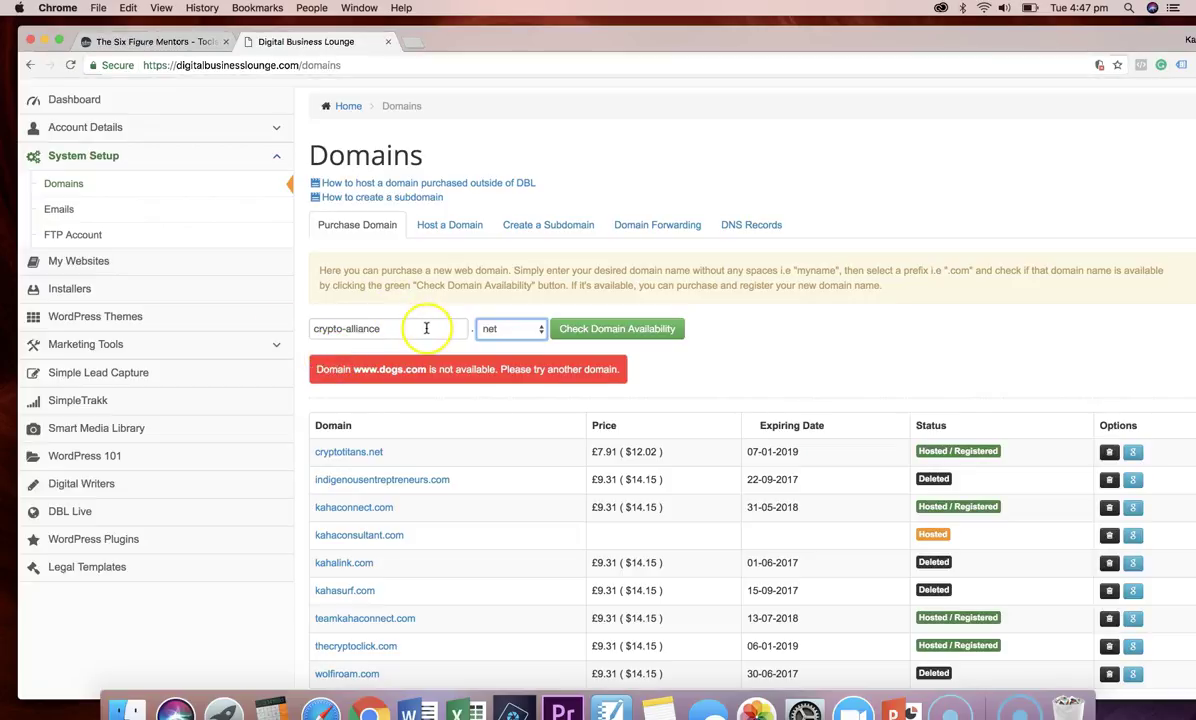
left_click(543, 335)
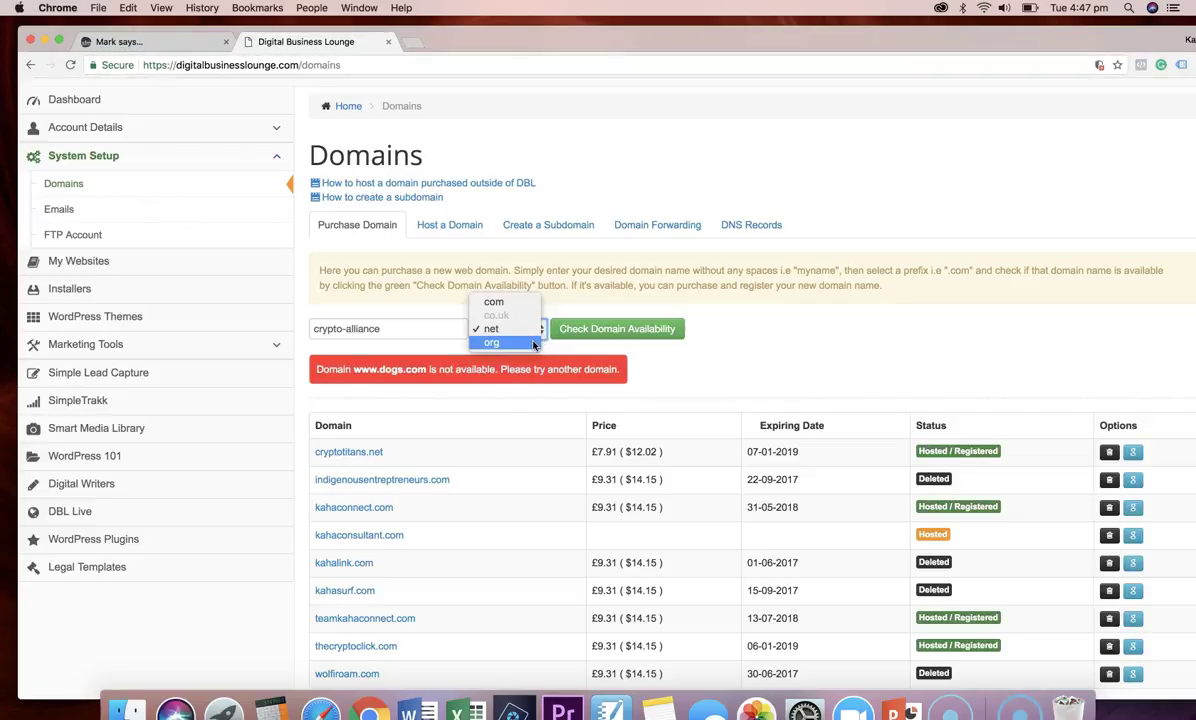
left_click(523, 343)
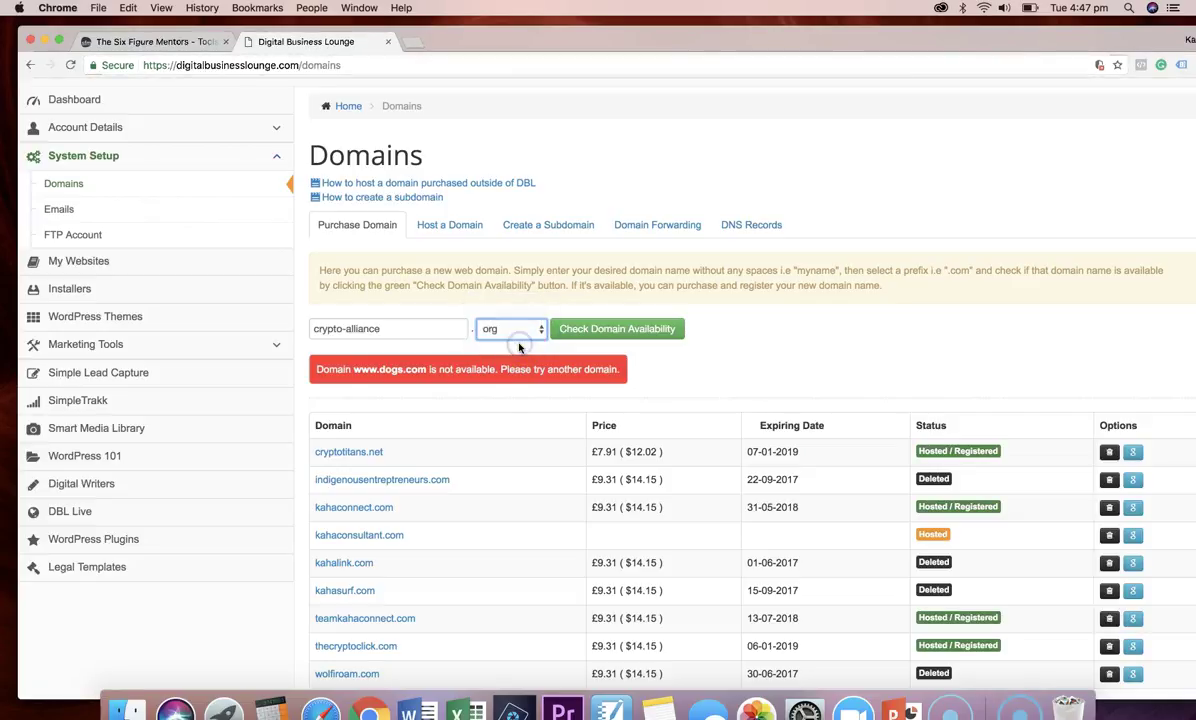
Step: Change the domain name to thecrypto-alliance and check the availability of thecrypto-alliance.org
left_click(313, 331)
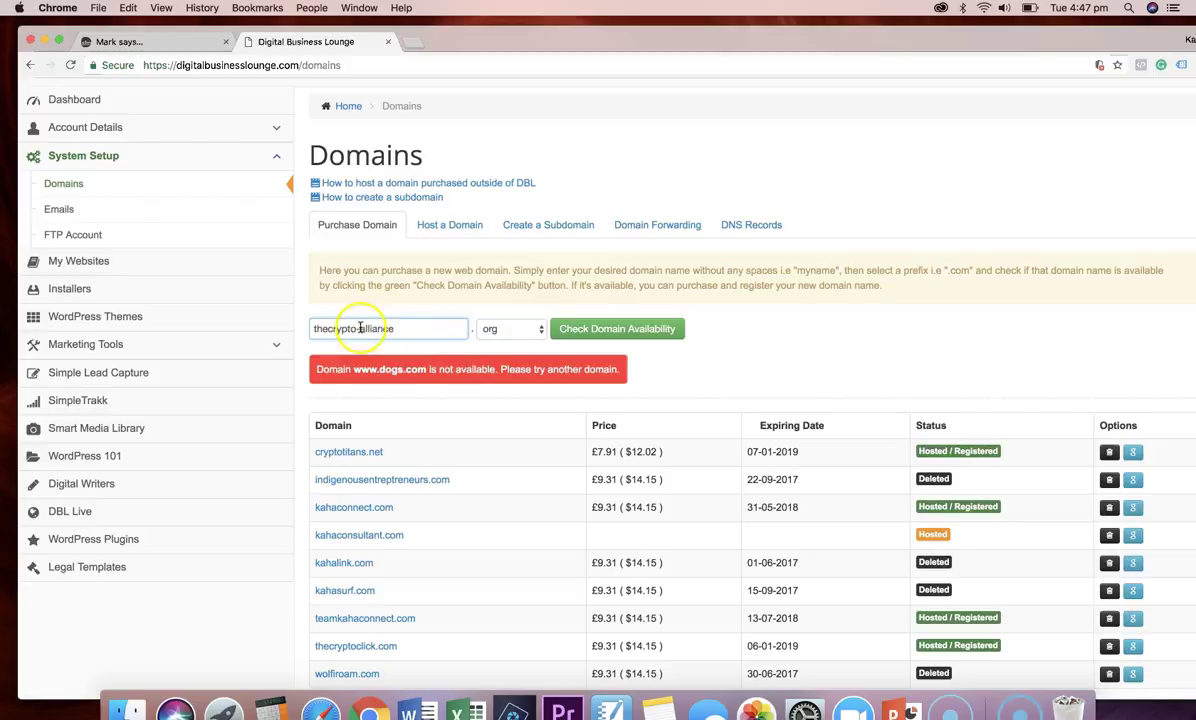
left_click(595, 336)
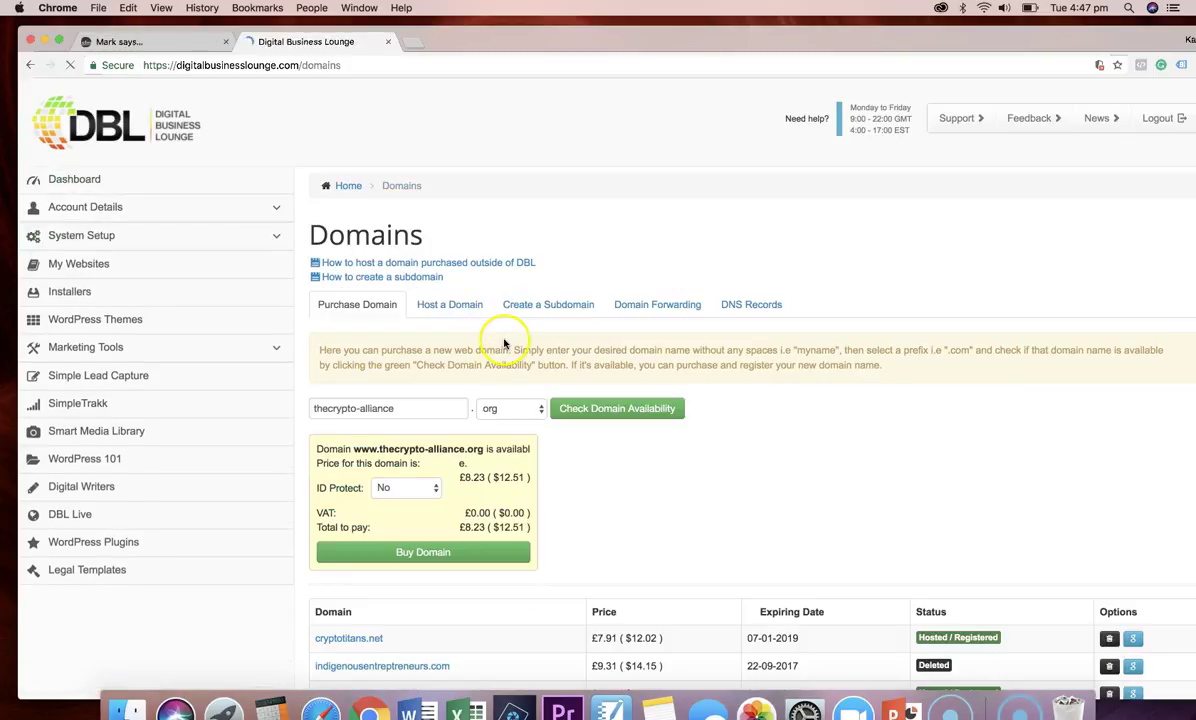
scroll(536, 515, "down", 2)
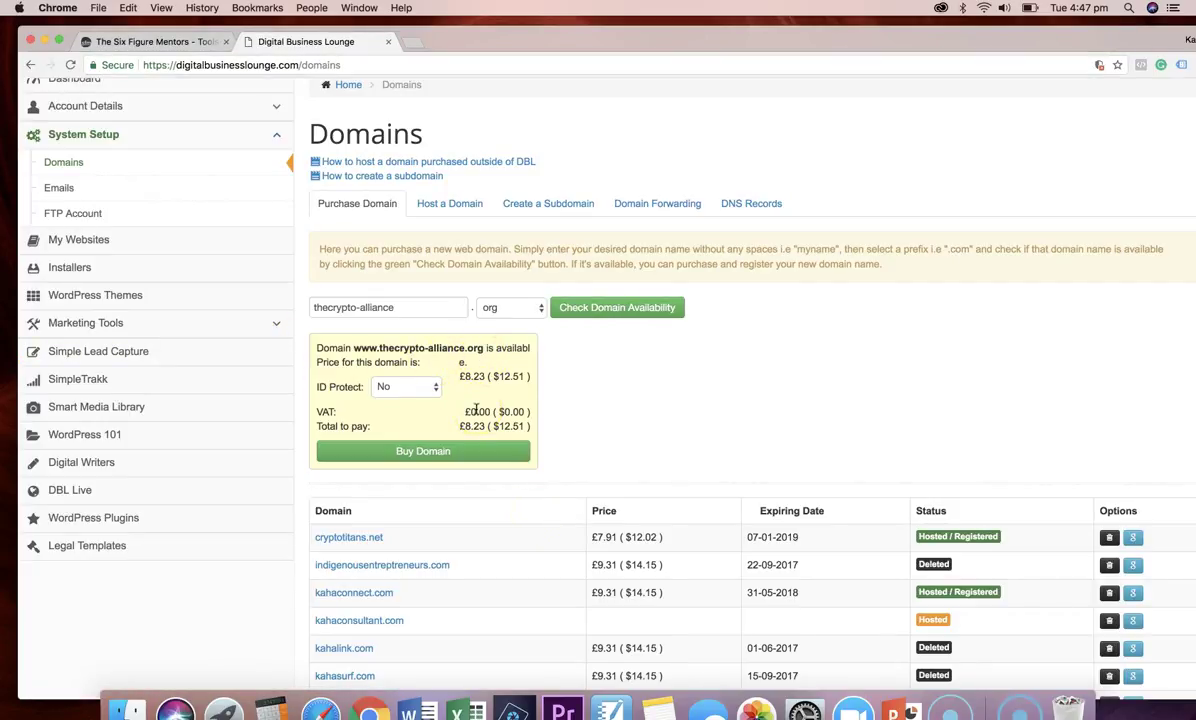
Step: Set ID Protect to Yes in the purchase summary for thecrypto-alliance.org
left_click(425, 460)
left_click(437, 389)
left_click(423, 404)
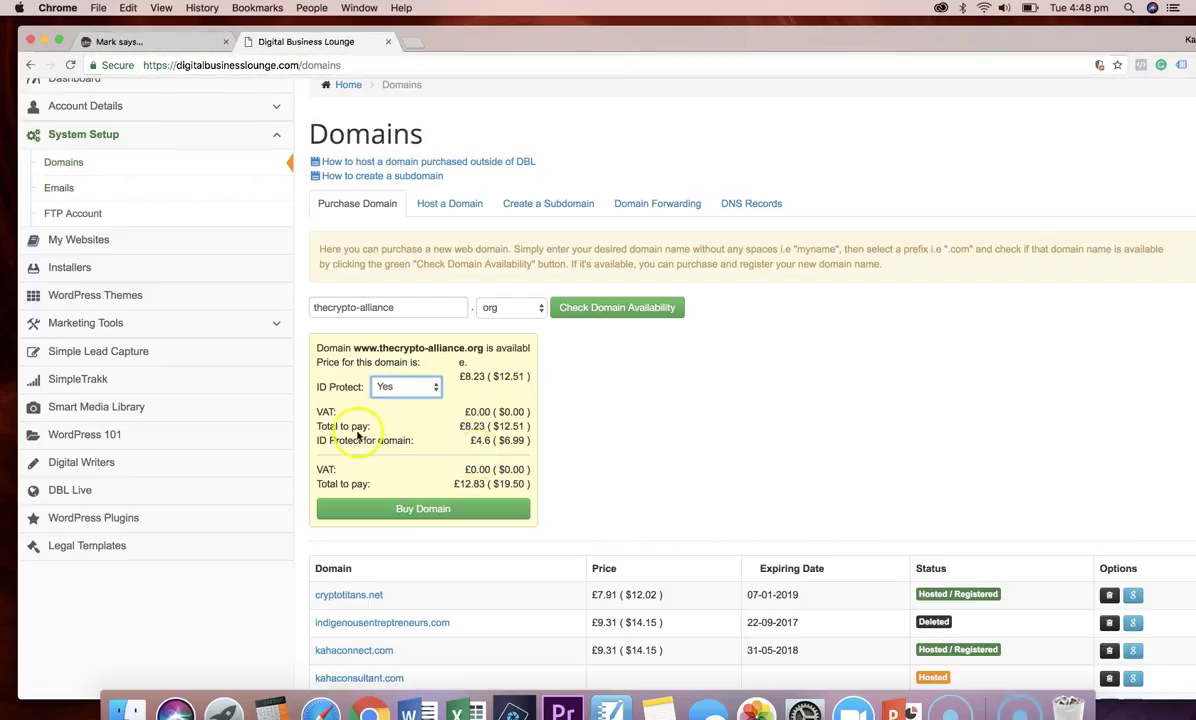
Step: Review the cost breakdown for buying thecrypto-alliance.org and the table of existing domains below it
scroll(354, 427, "down", 3)
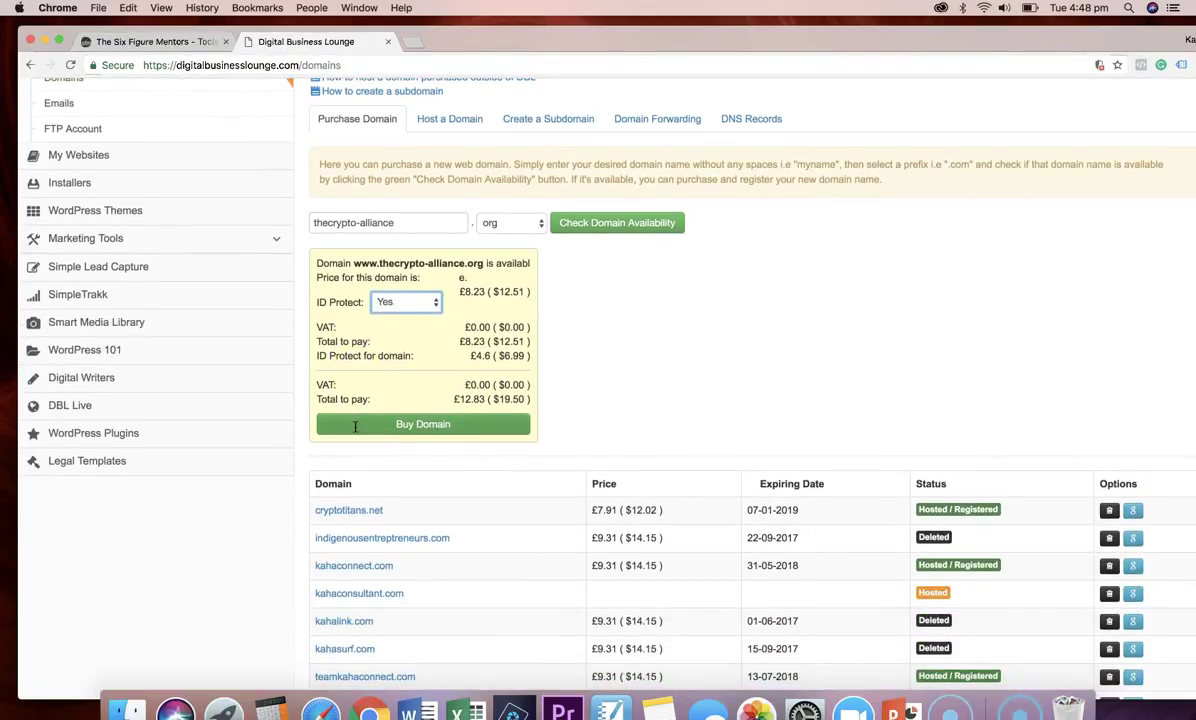
scroll(355, 425, "up", 2)
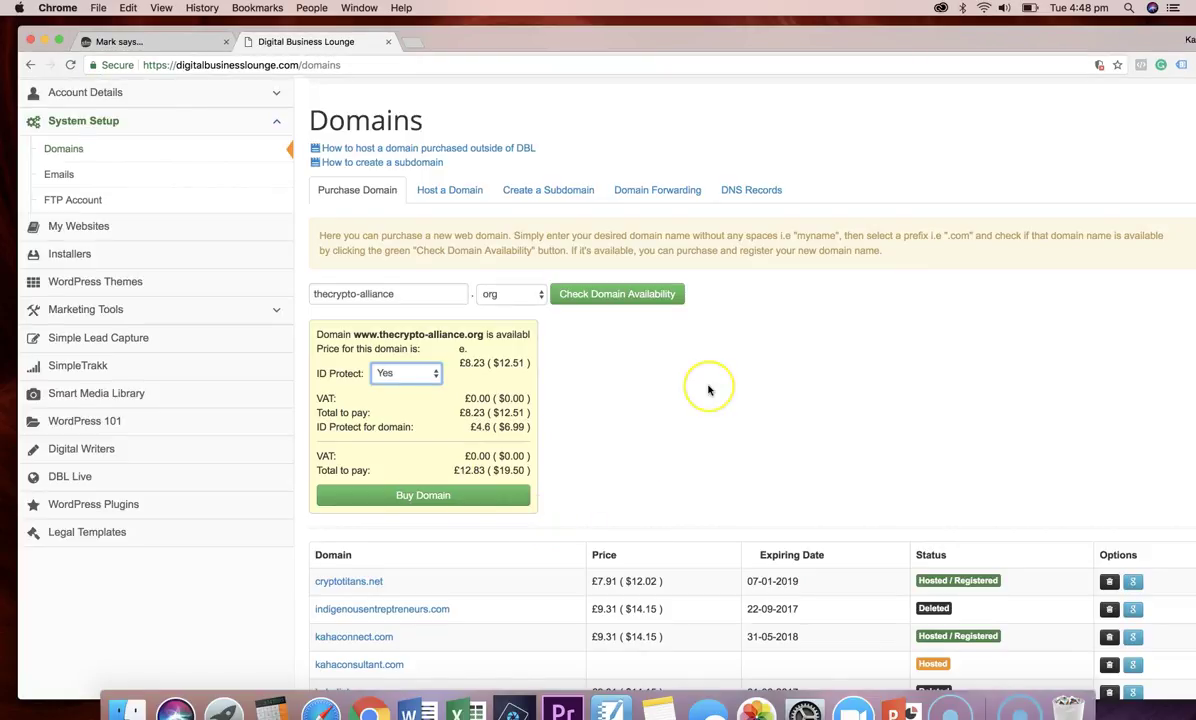
scroll(708, 390, "up", 3)
scroll(708, 390, "down", 6)
scroll(708, 390, "up", 6)
scroll(708, 390, "down", 2)
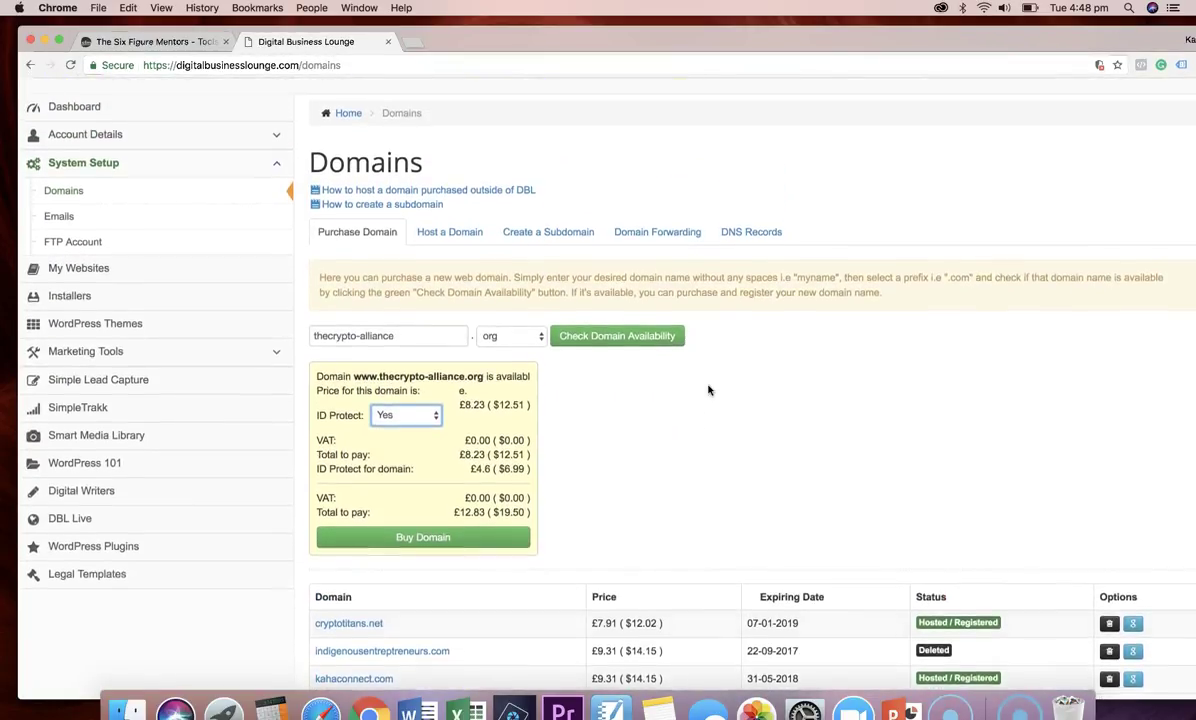
scroll(708, 390, "down", 5)
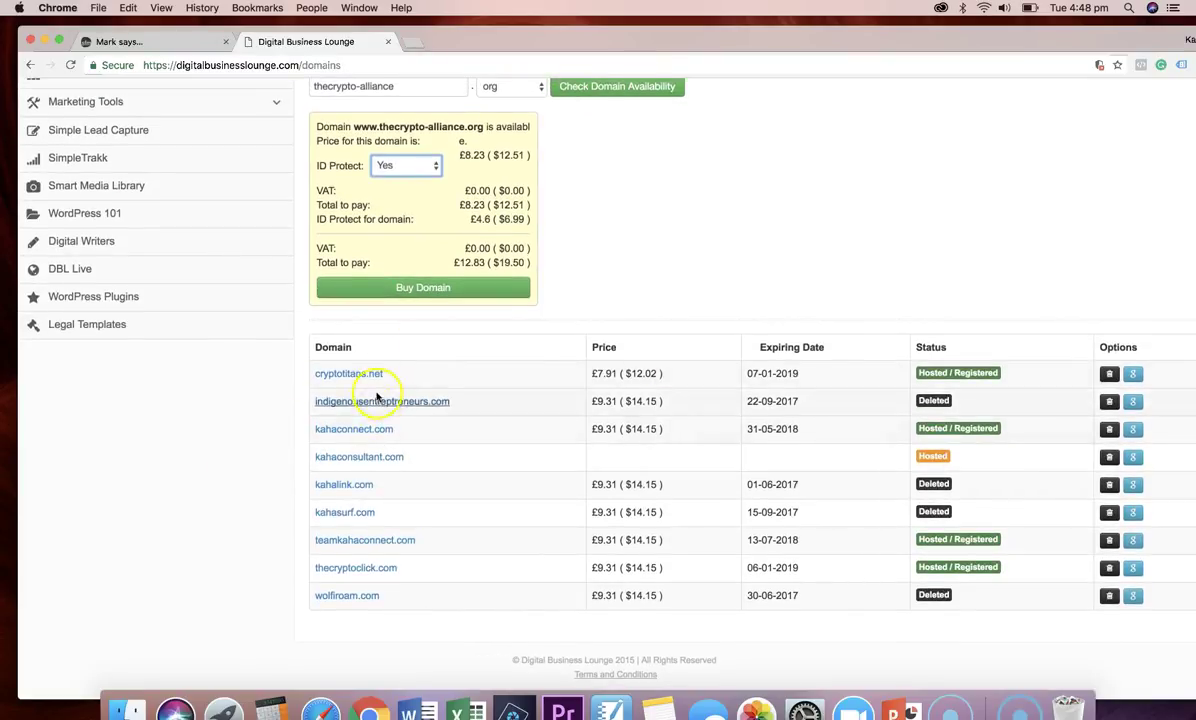
Step: Examine the thecrypto-alliance.org purchase summary and the expiry dates and statuses in the table of existing domains
scroll(448, 641, "up", 5)
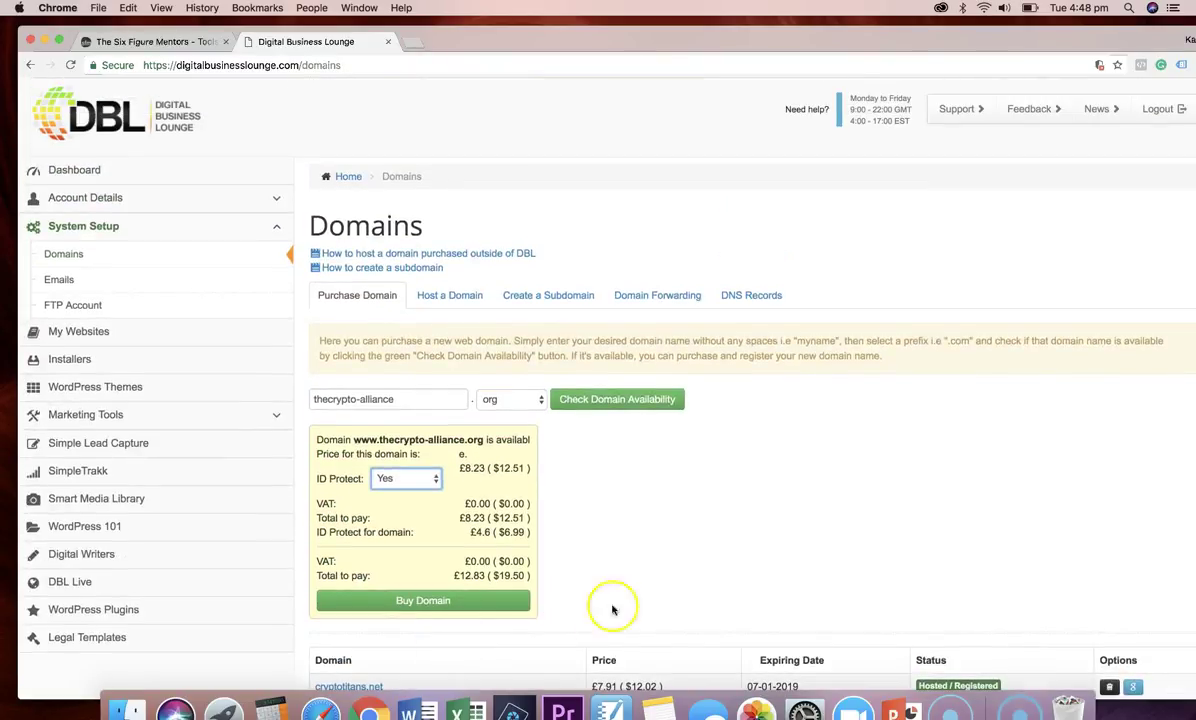
scroll(613, 609, "down", 3)
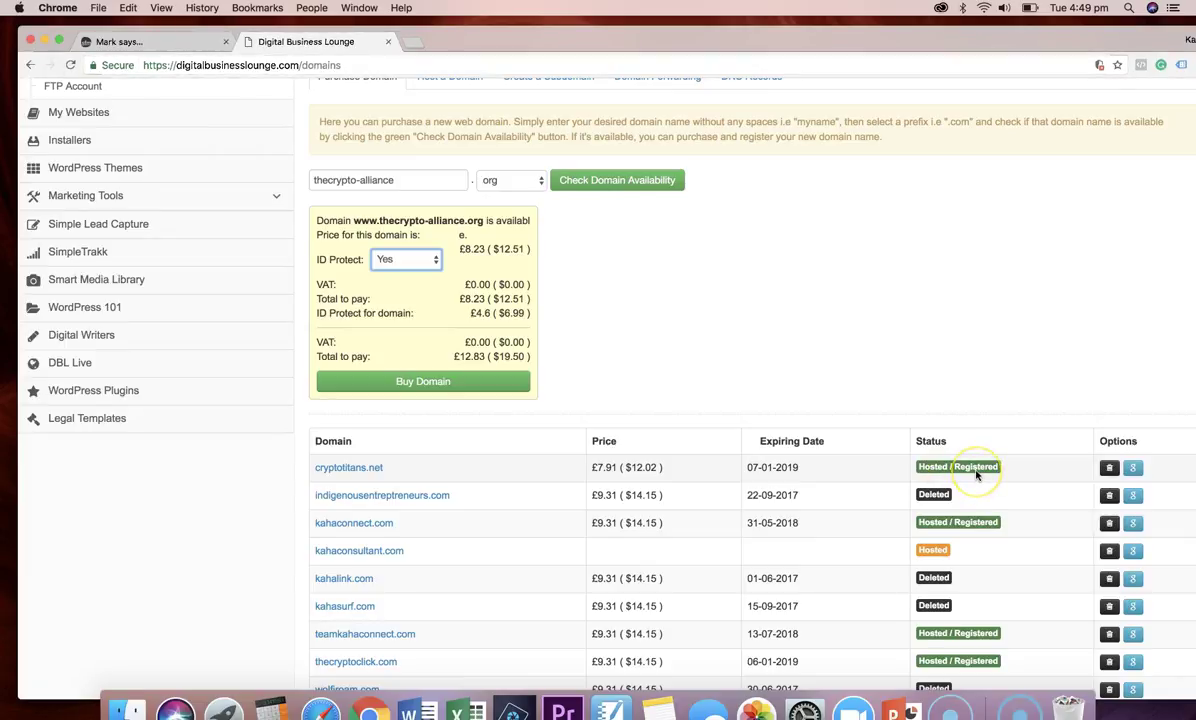
scroll(977, 475, "up", 3)
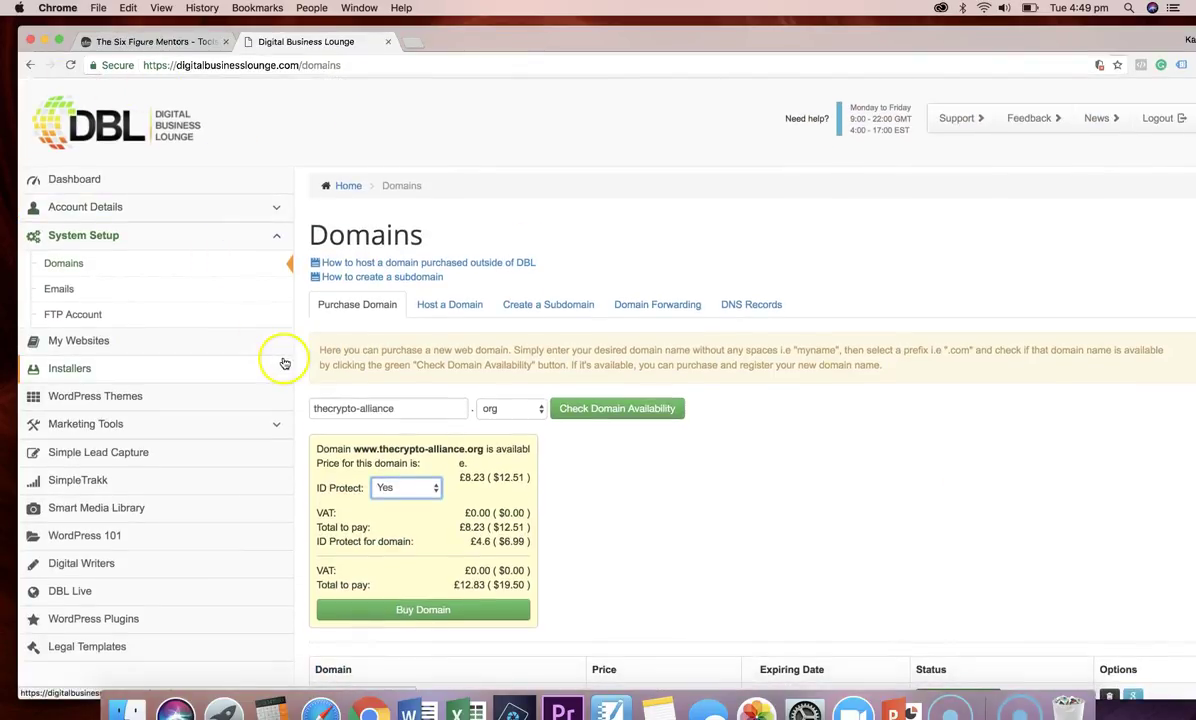
scroll(681, 617, "down", 5)
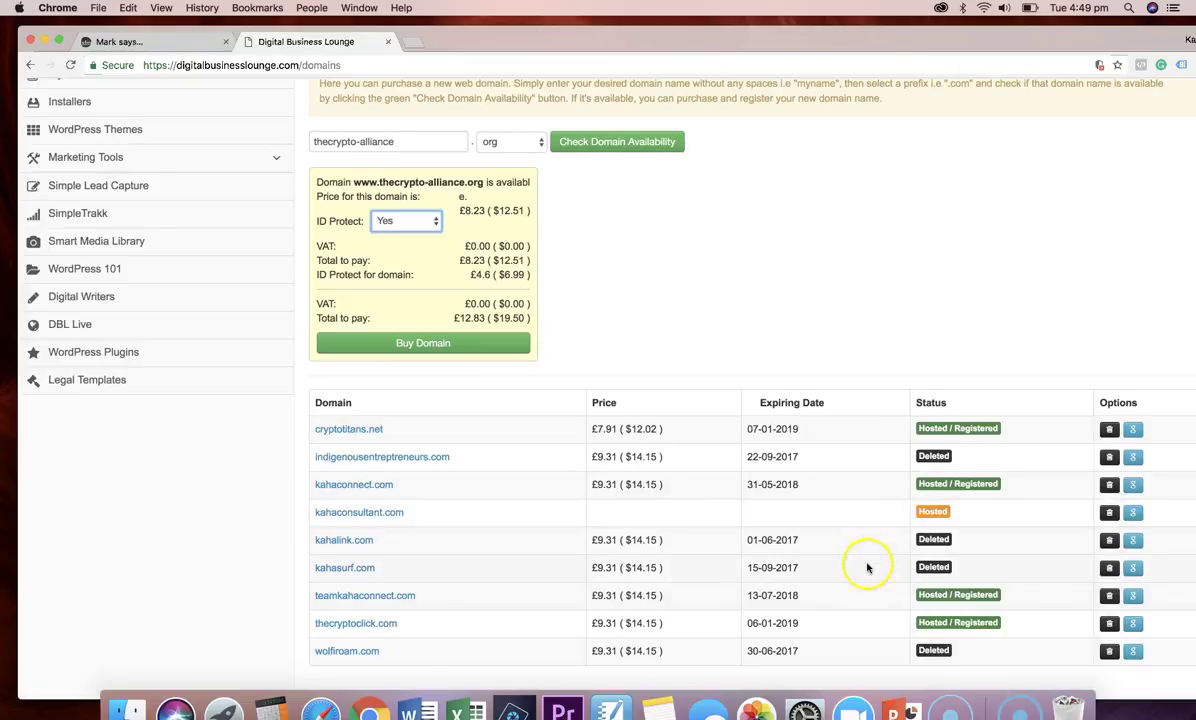
scroll(867, 567, "up", 5)
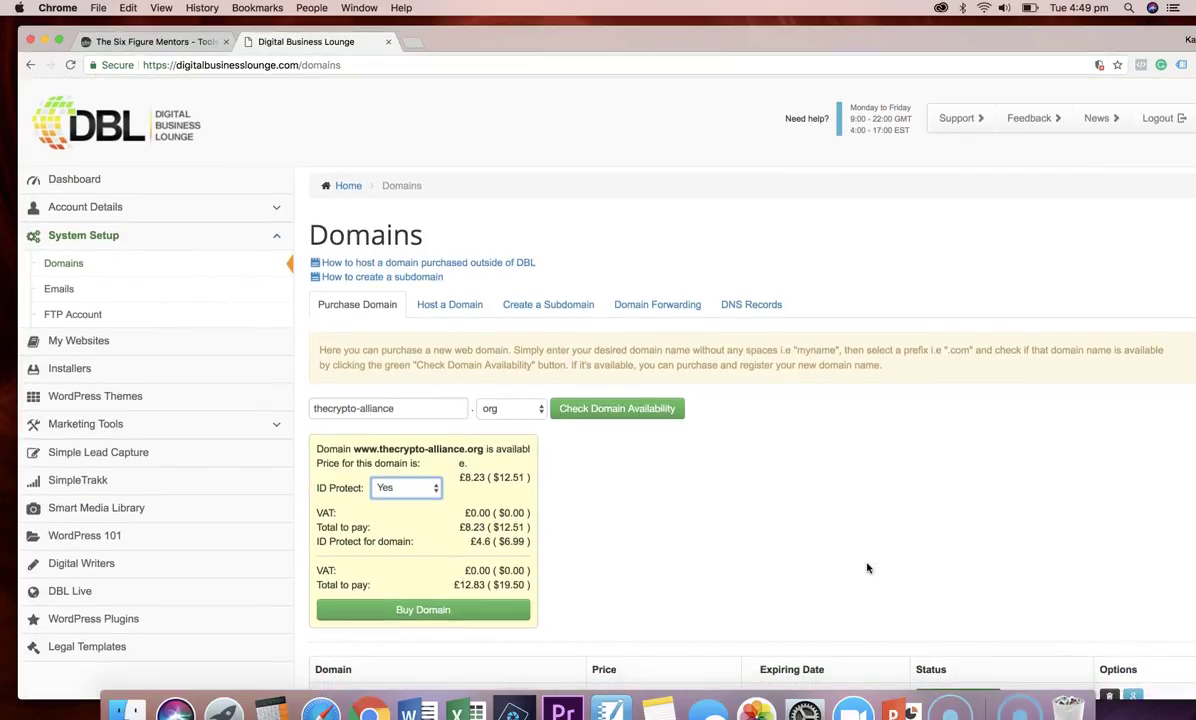
scroll(867, 567, "down", 2)
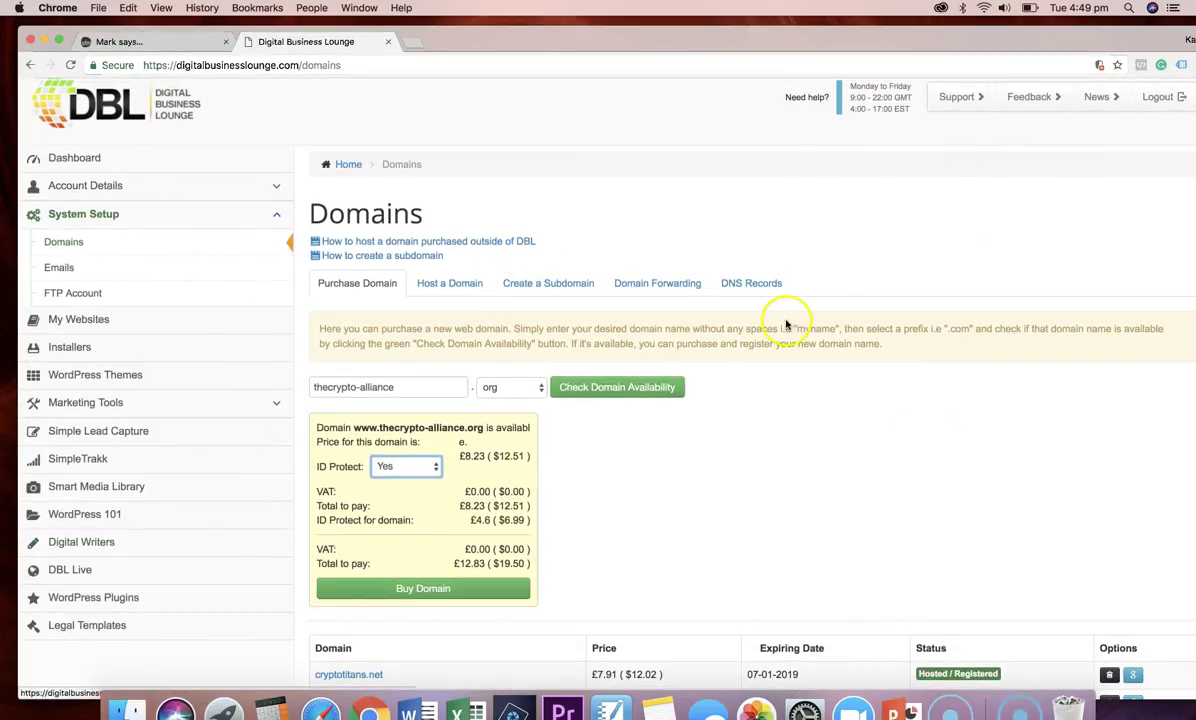
scroll(848, 568, "down", 3)
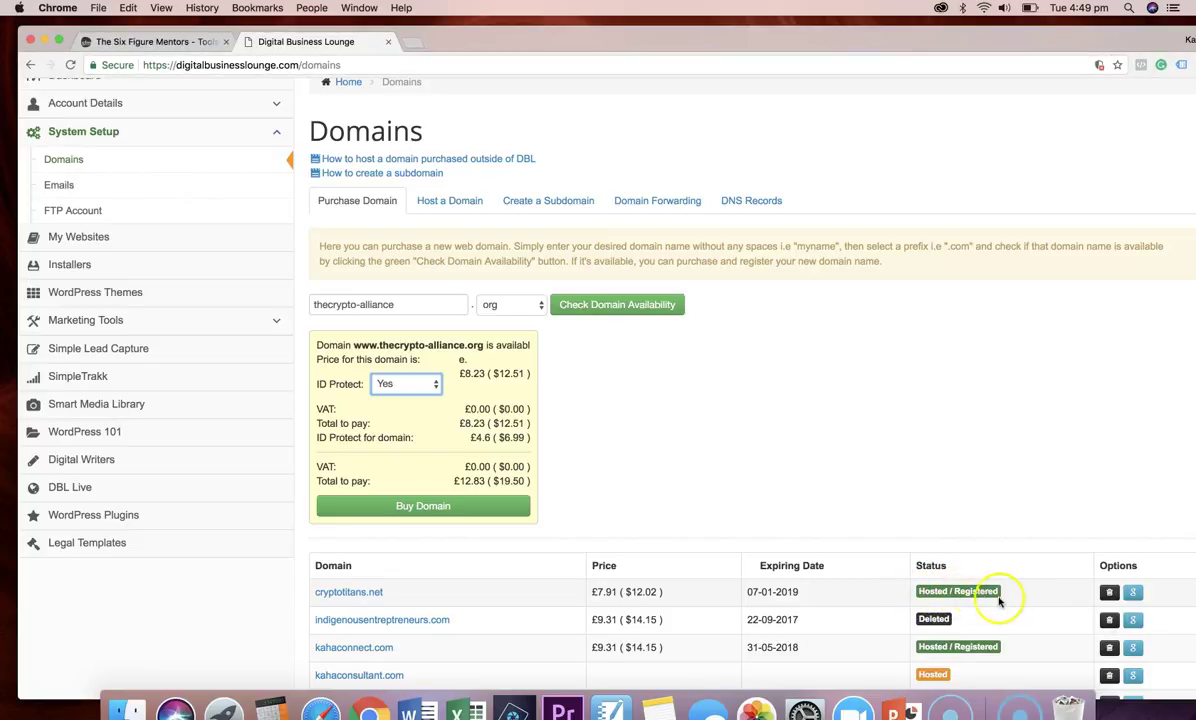
scroll(990, 540, "down", 2)
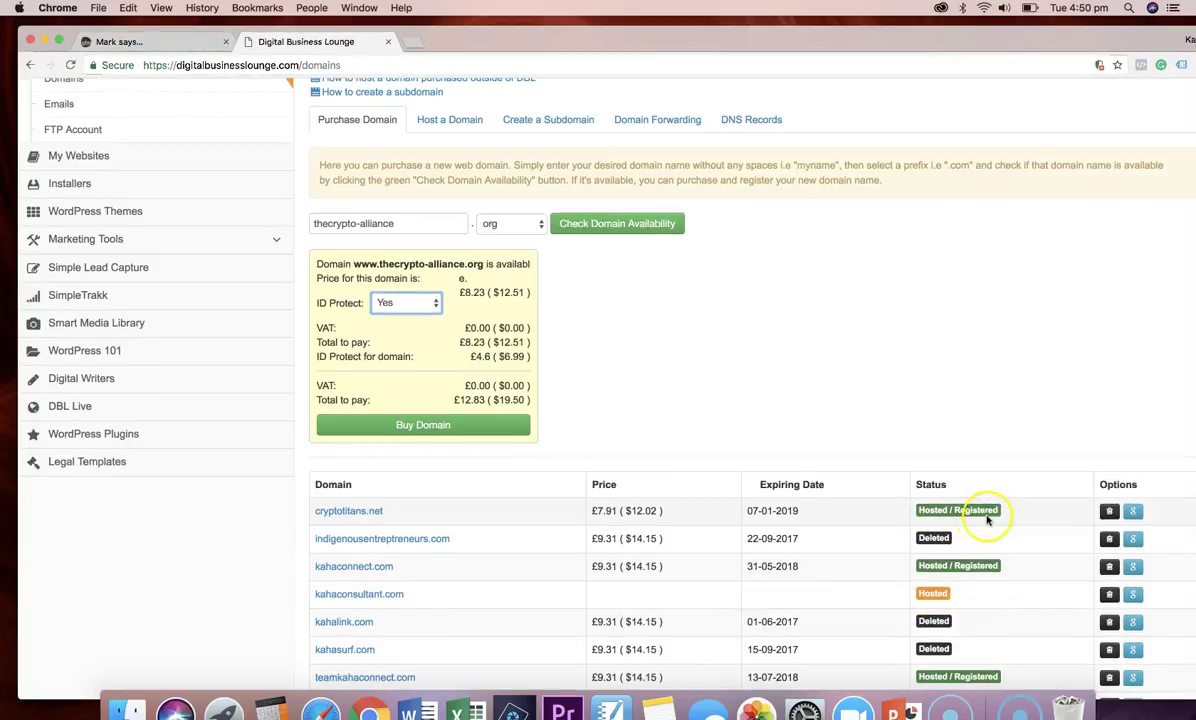
scroll(716, 531, "up", 3)
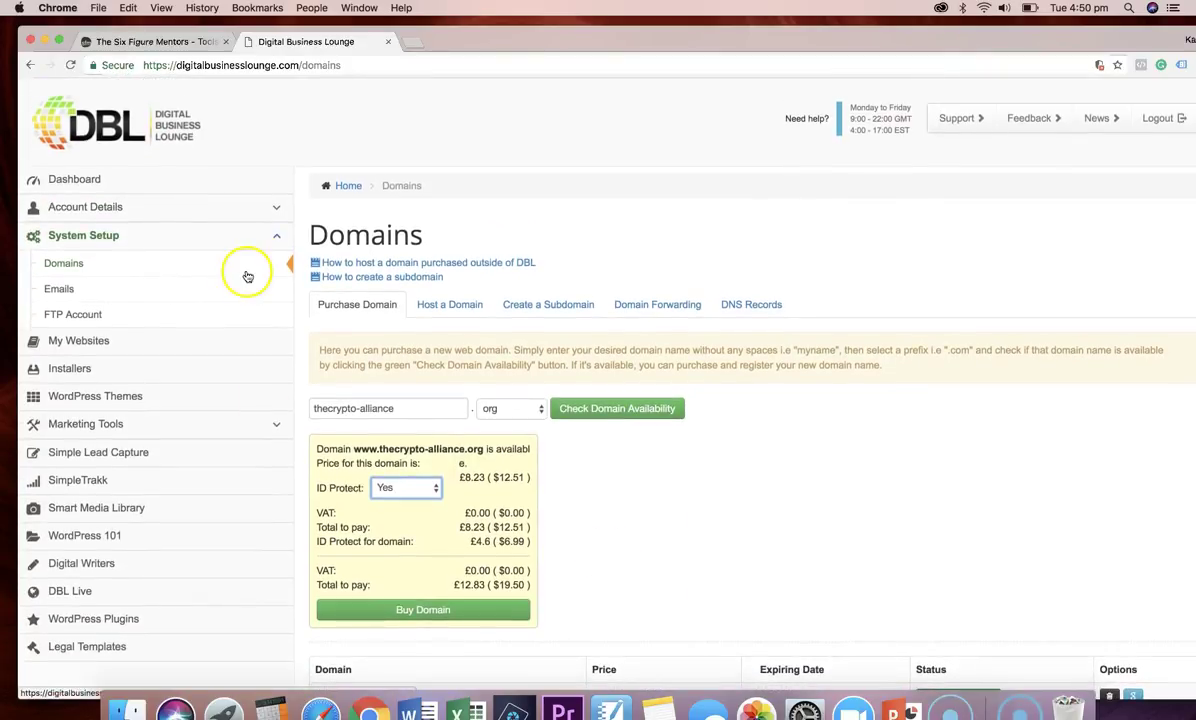
Step: Collapse the System Setup section and open the installation form for a blank WordPress site from the Installers page
left_click(275, 238)
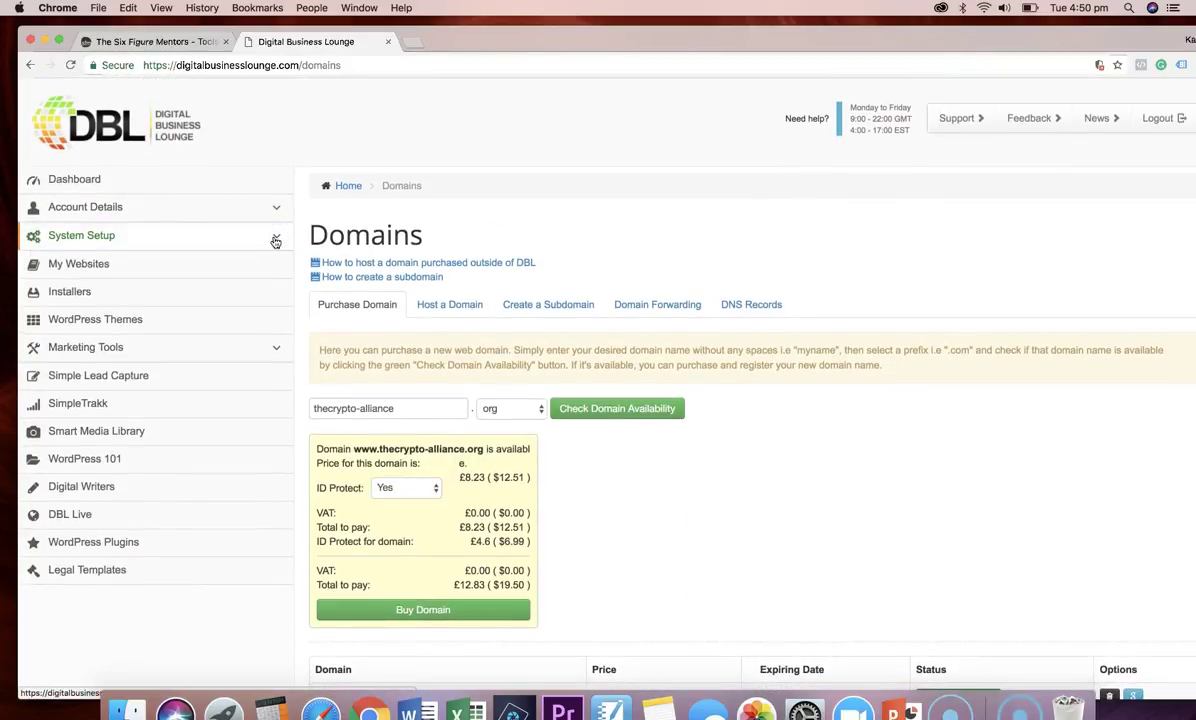
left_click(80, 292)
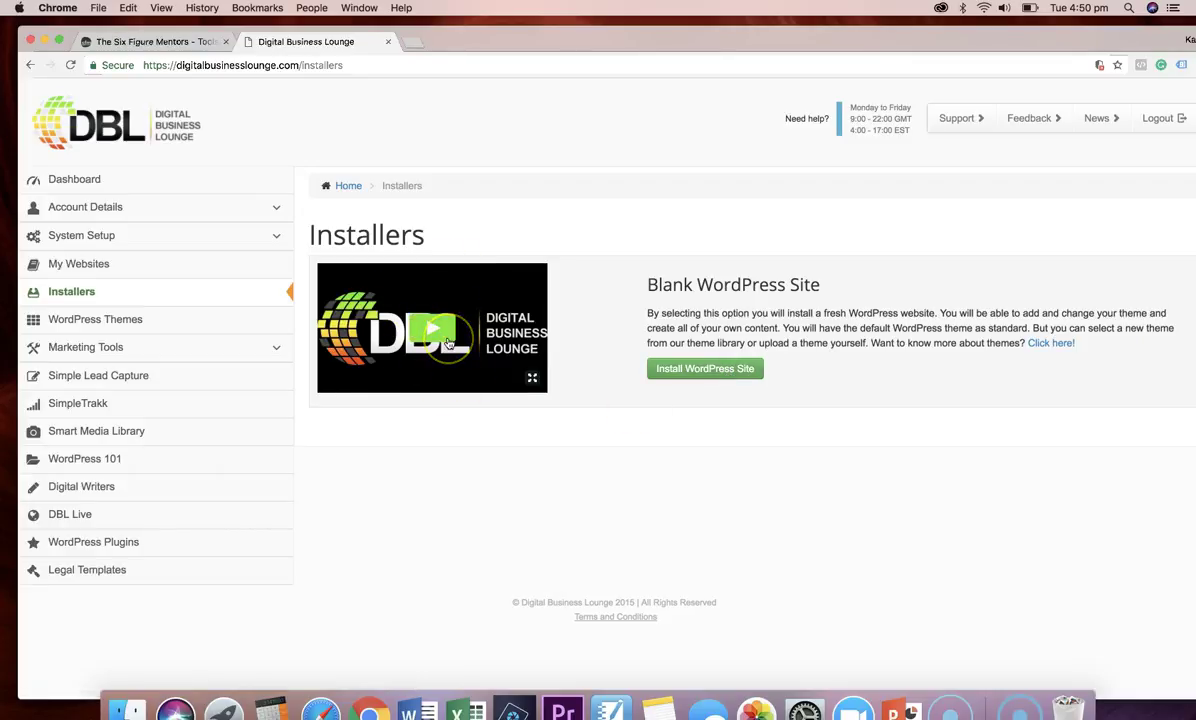
left_click(711, 374)
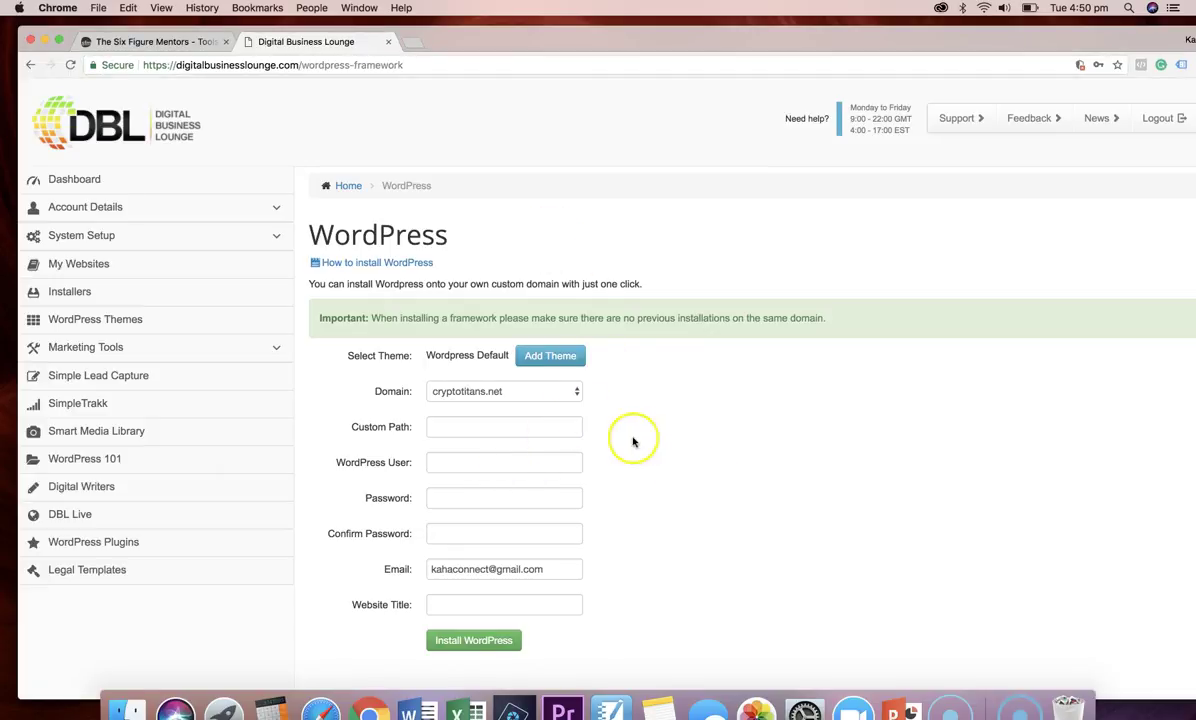
Step: Set the domain for the WordPress installation to thecryptoclick.com
left_click(577, 395)
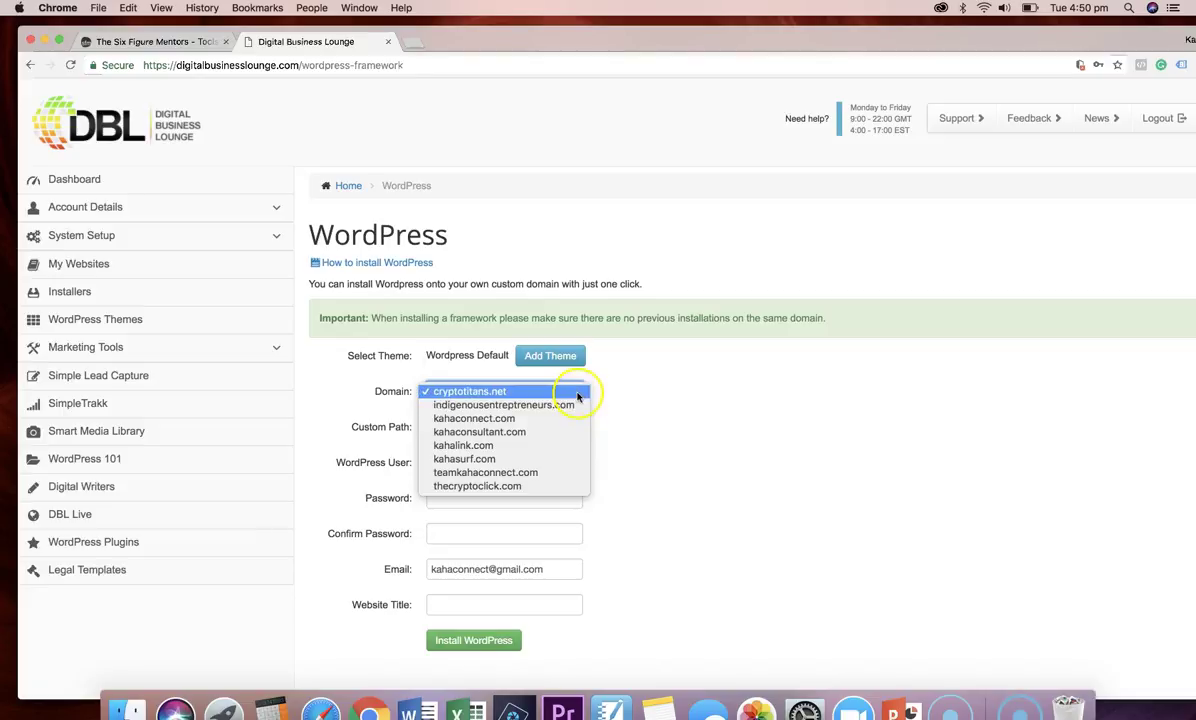
left_click(630, 392)
left_click(569, 392)
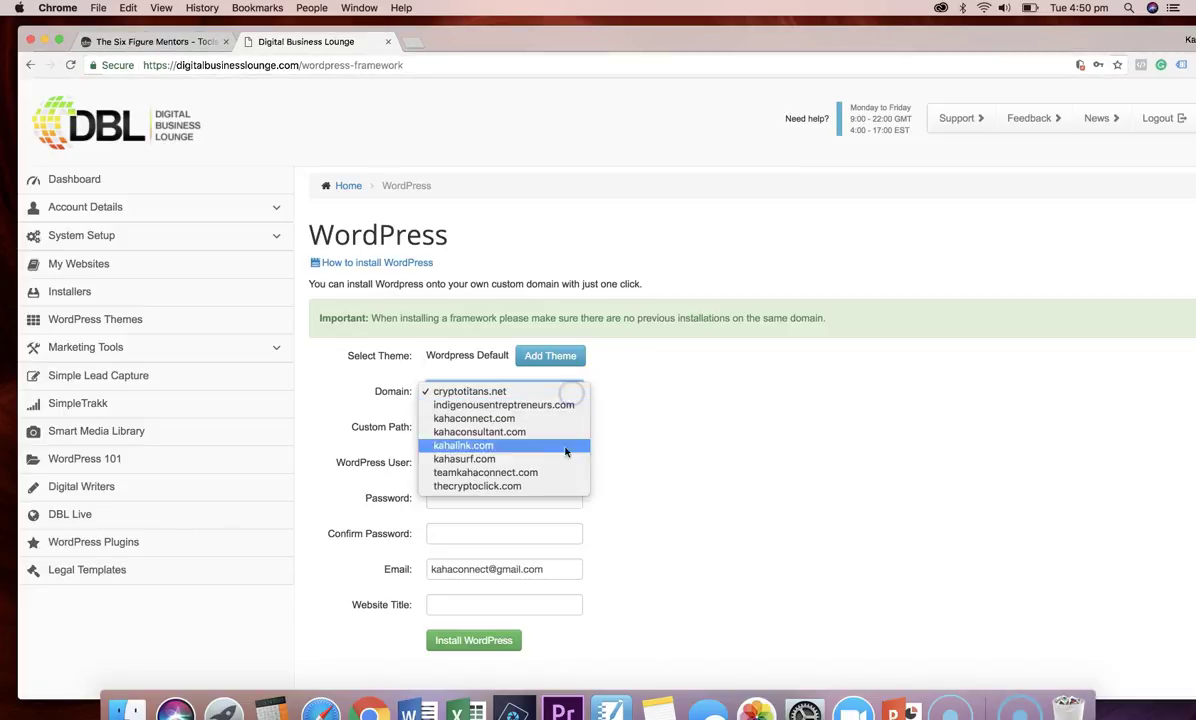
left_click(566, 488)
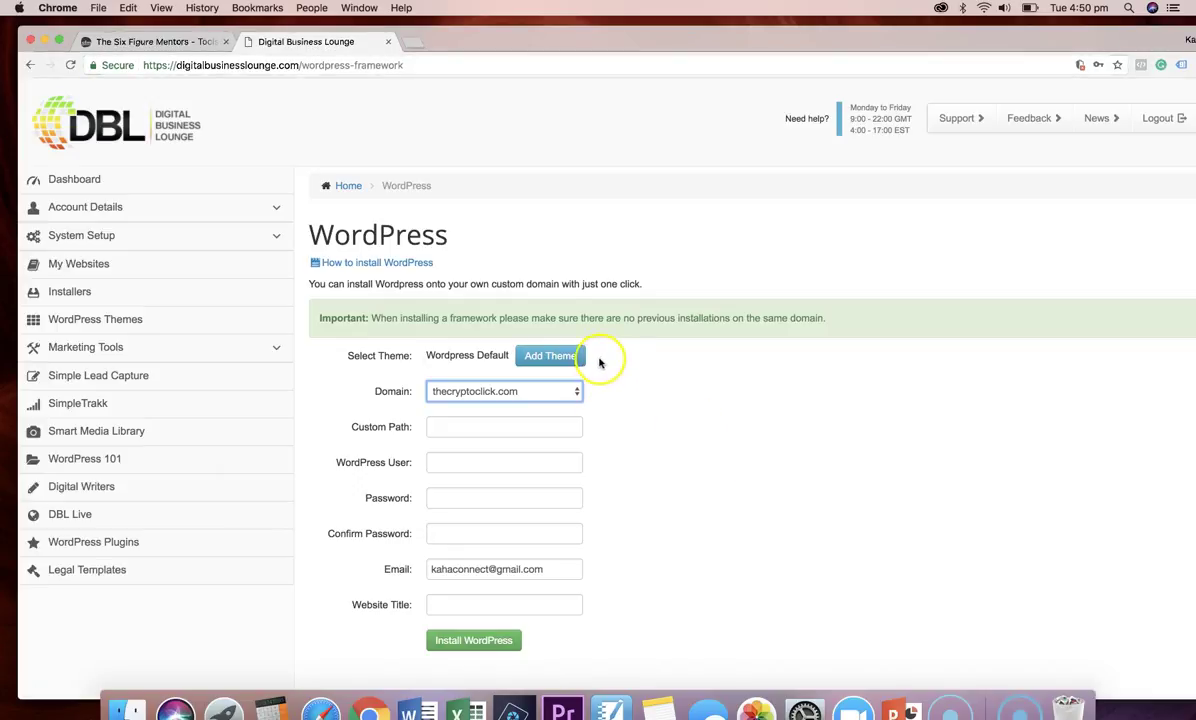
Step: Review the theme option and the custom path, WordPress user and website title fields of the installation form
left_click(535, 368)
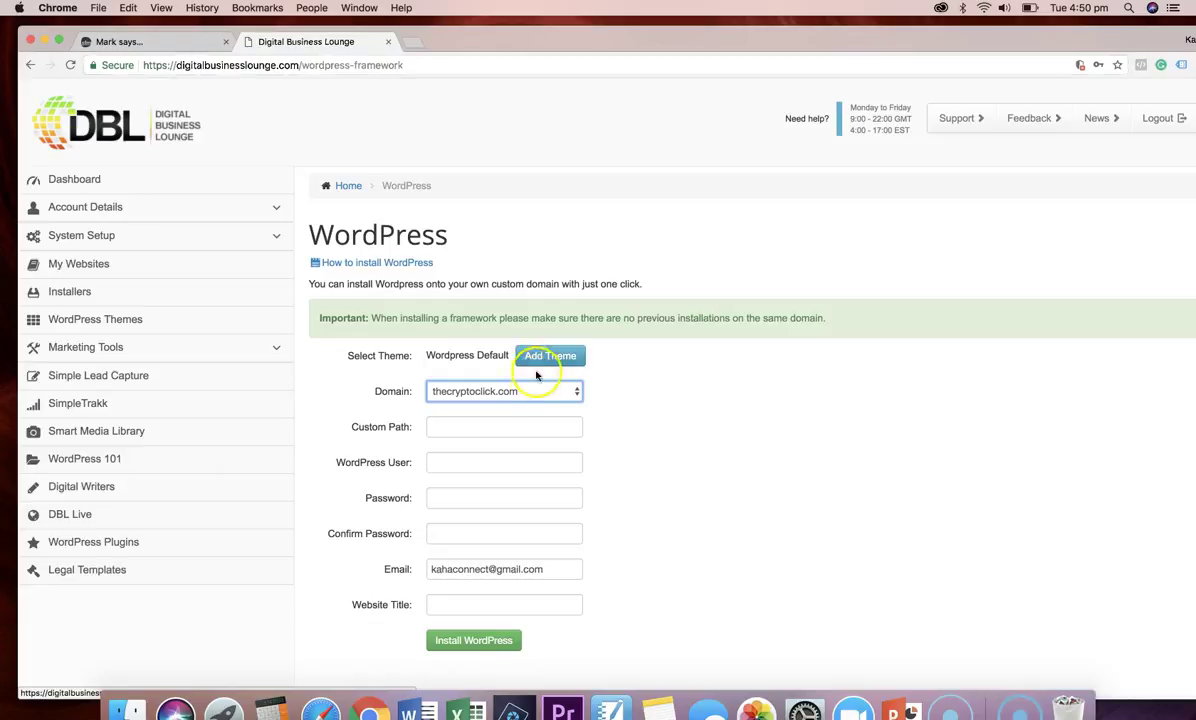
left_click(524, 428)
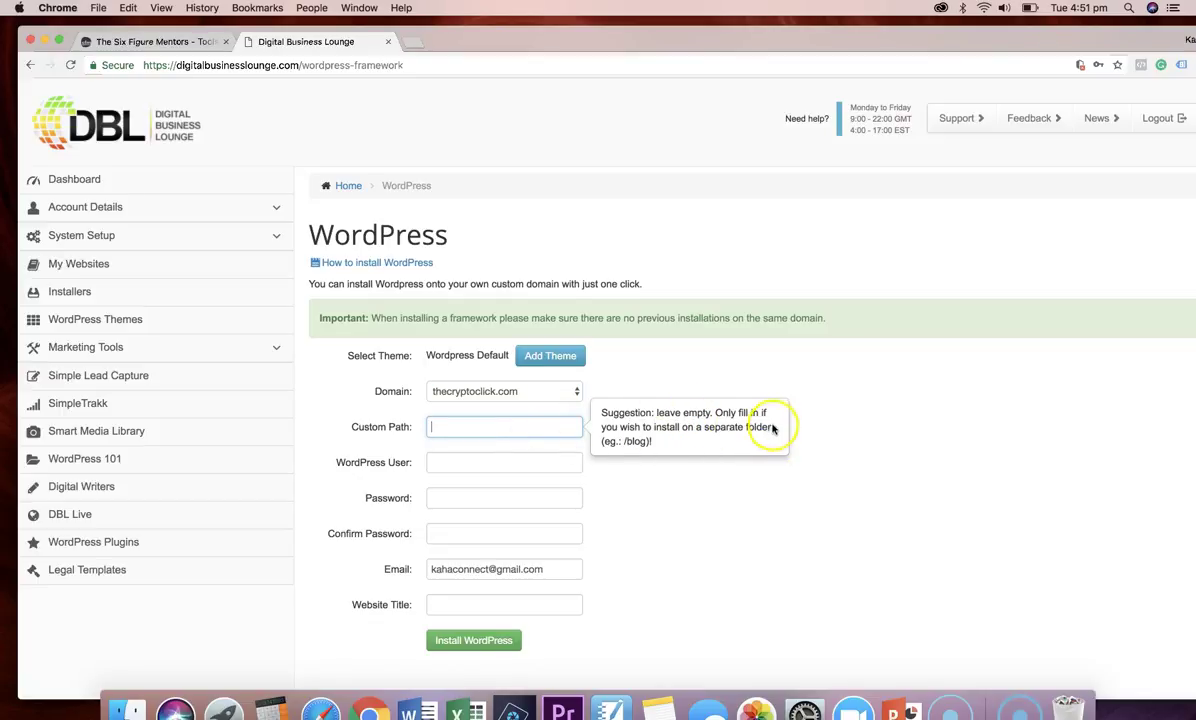
left_click(521, 455)
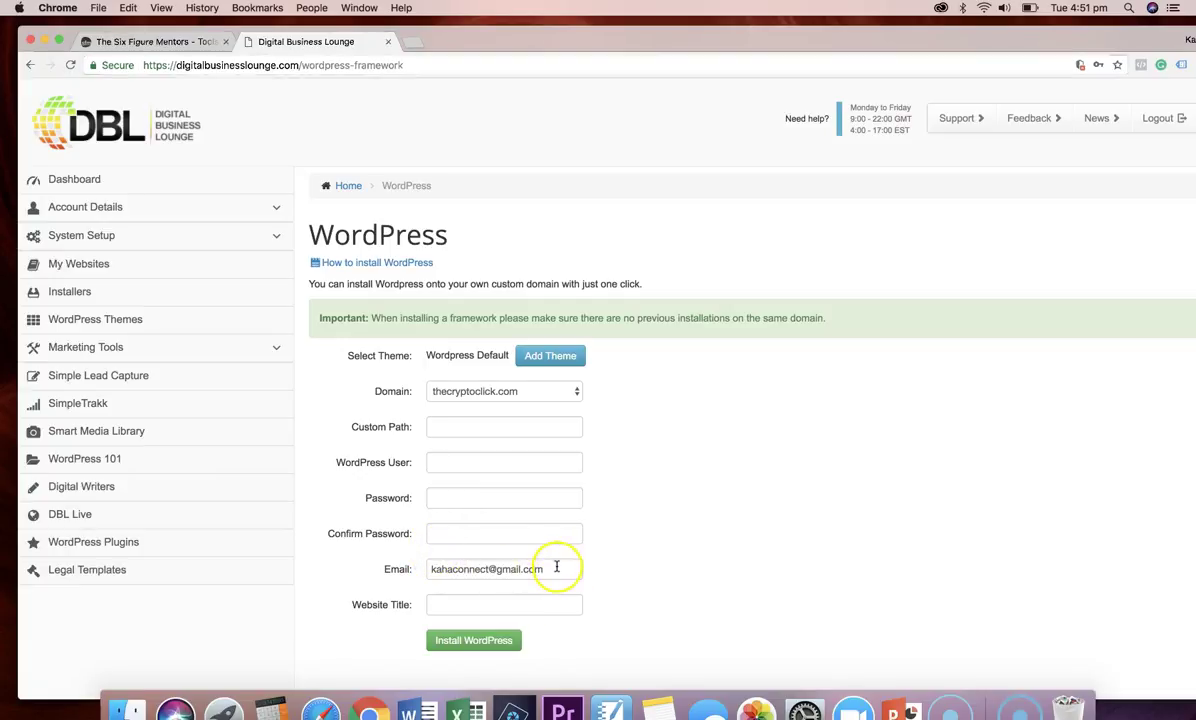
left_click(460, 603)
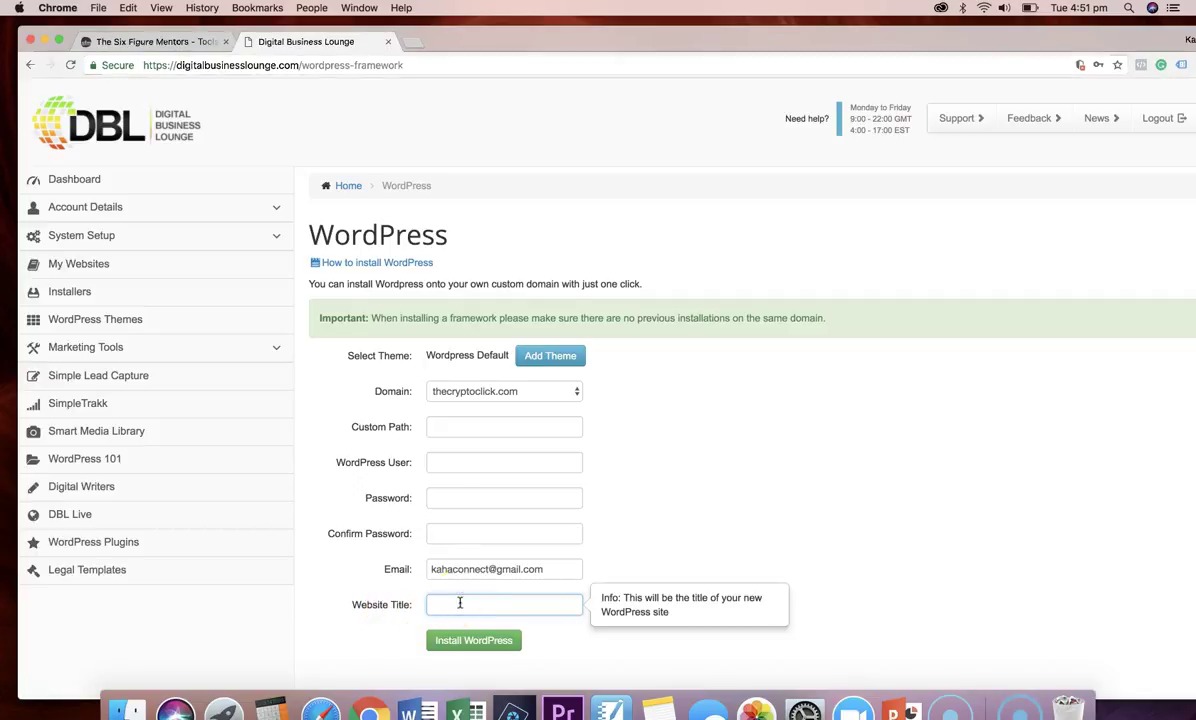
left_click(447, 605)
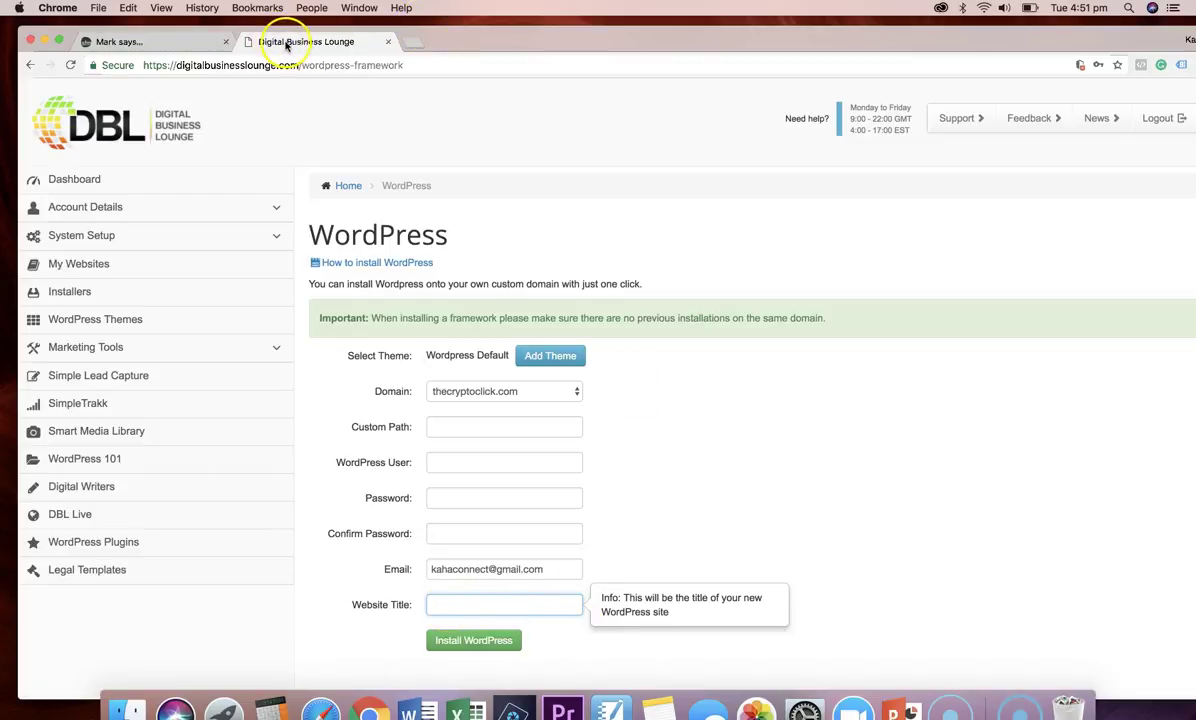
Step: Close the Six Figure Mentors page and open cryptotitans.net/wp-login.php in a new browser tab
left_click(226, 41)
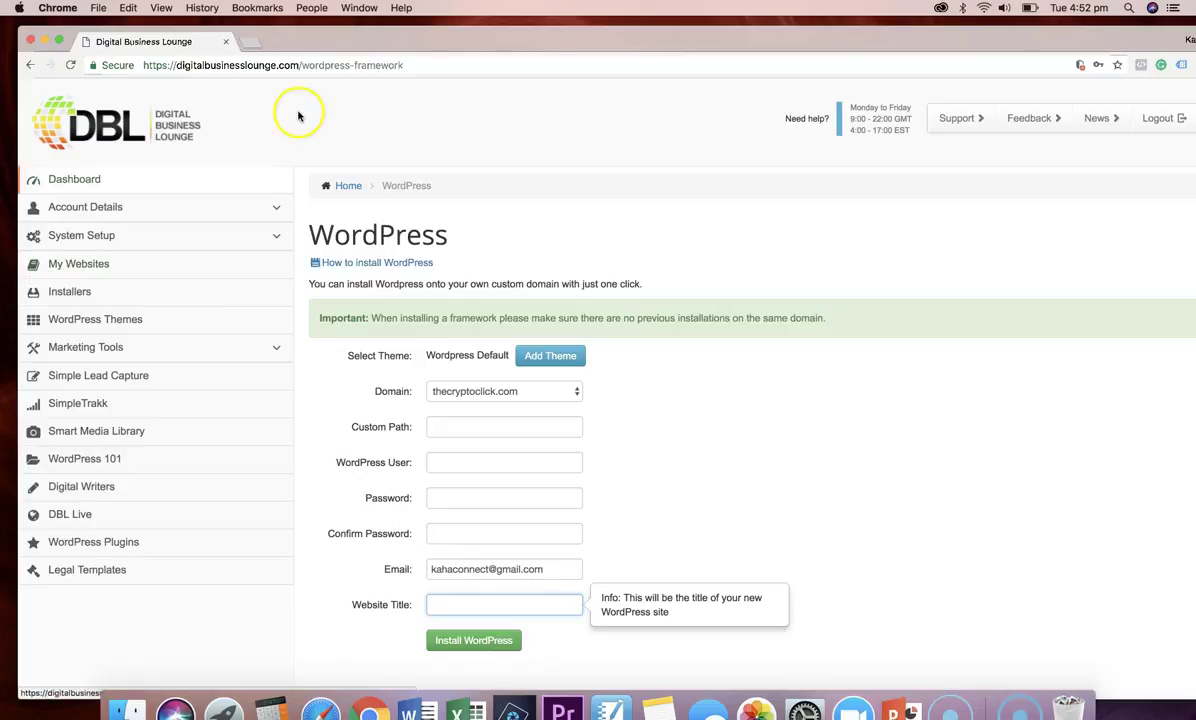
left_click(258, 40)
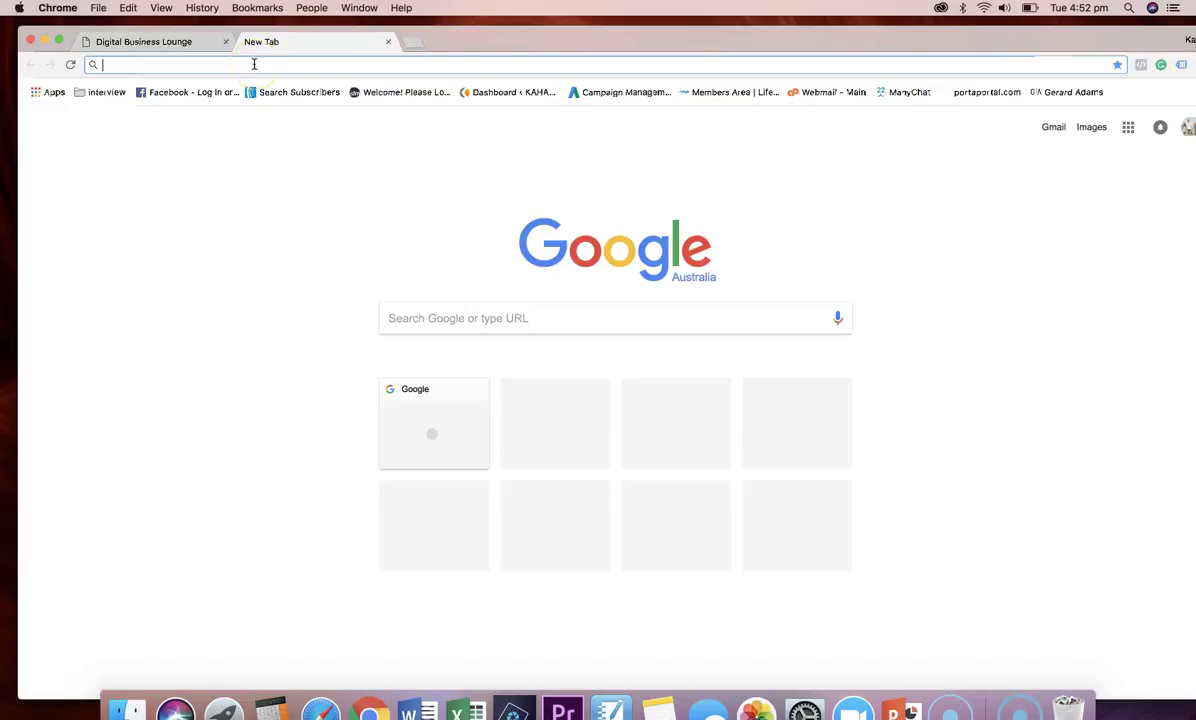
type("crypt")
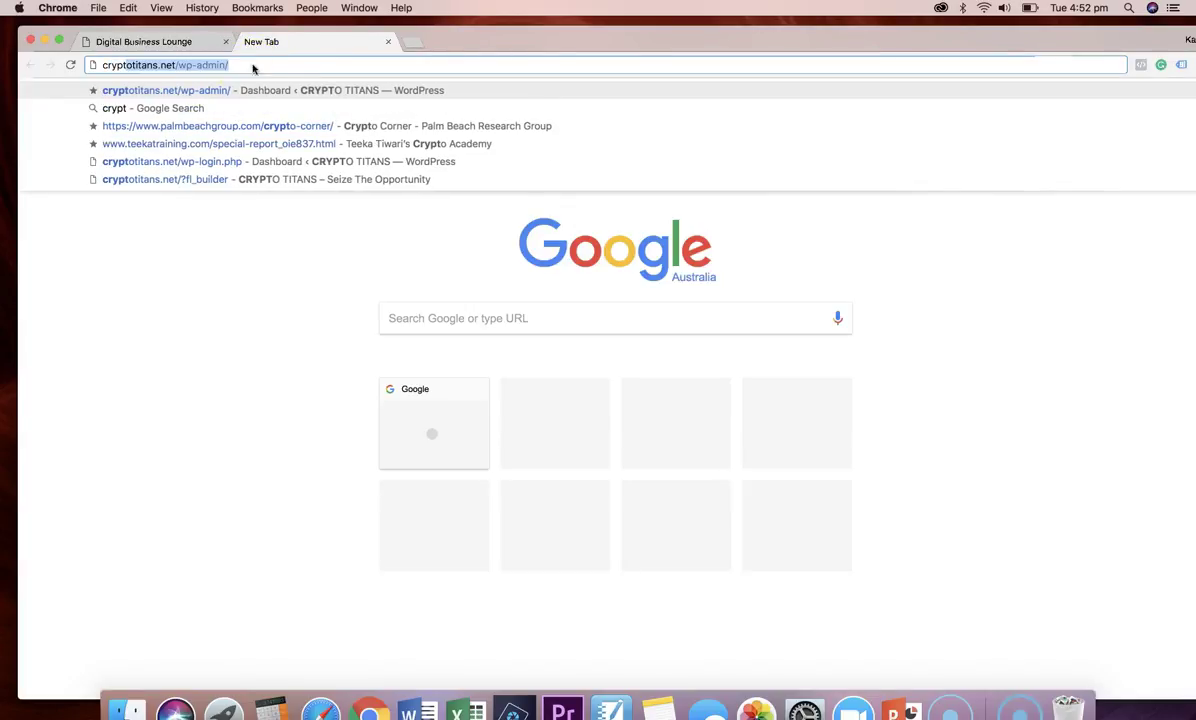
left_click(137, 145)
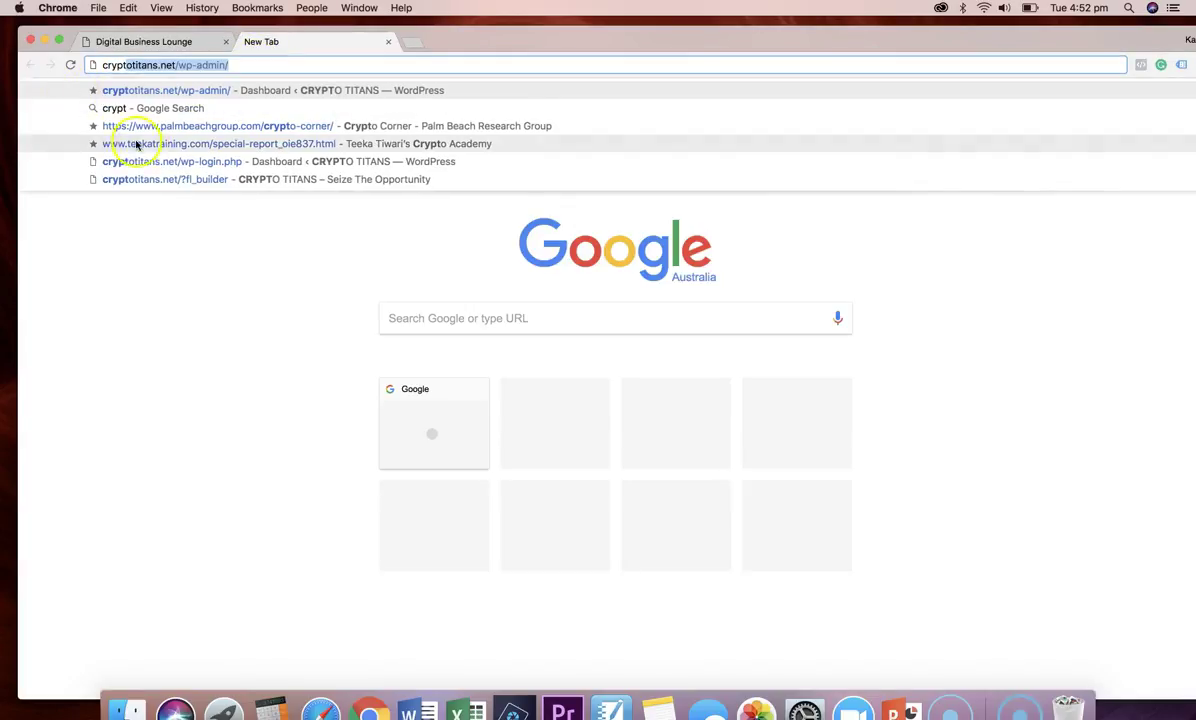
left_click(182, 163)
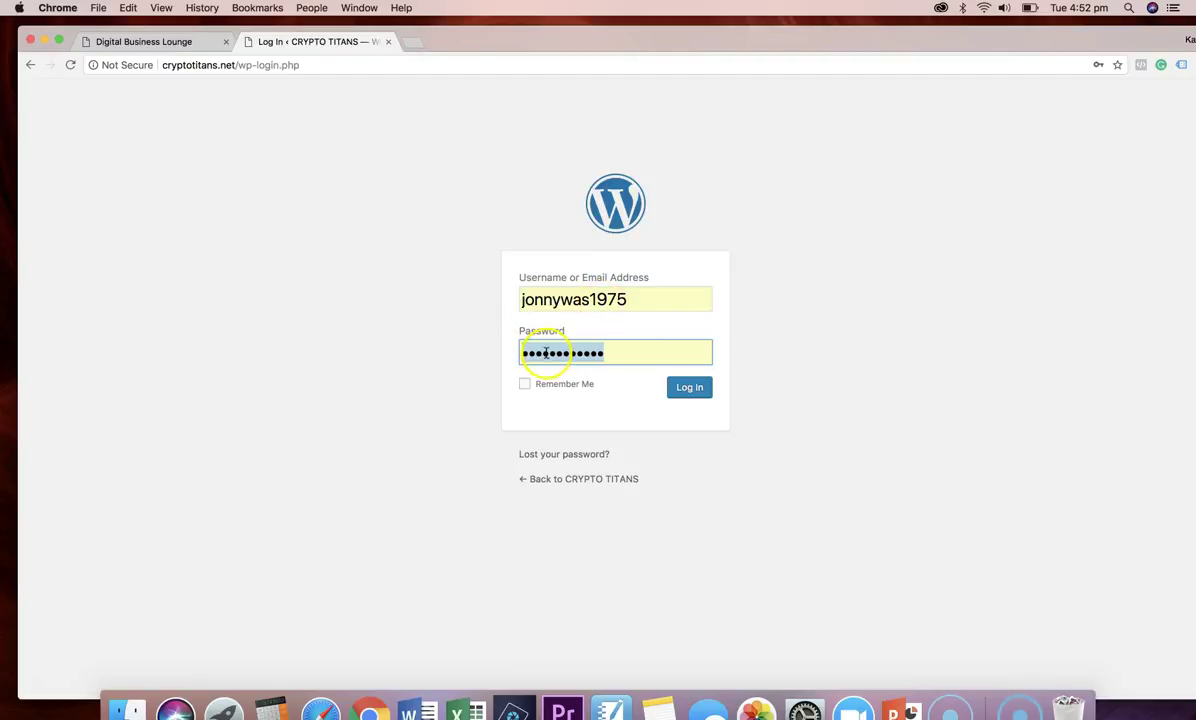
Step: Try to log in to the Crypto Titans site with the prefilled credentials, with and without Remember Me, and close the login page
double_click(528, 391)
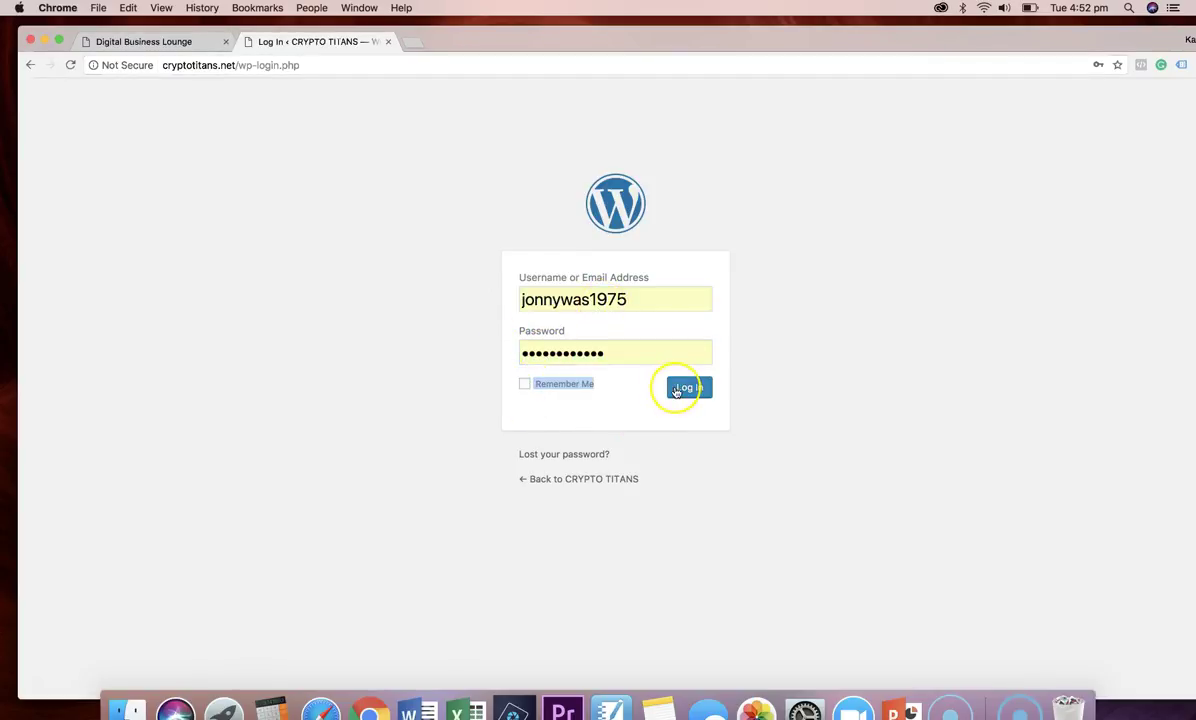
left_click(524, 384)
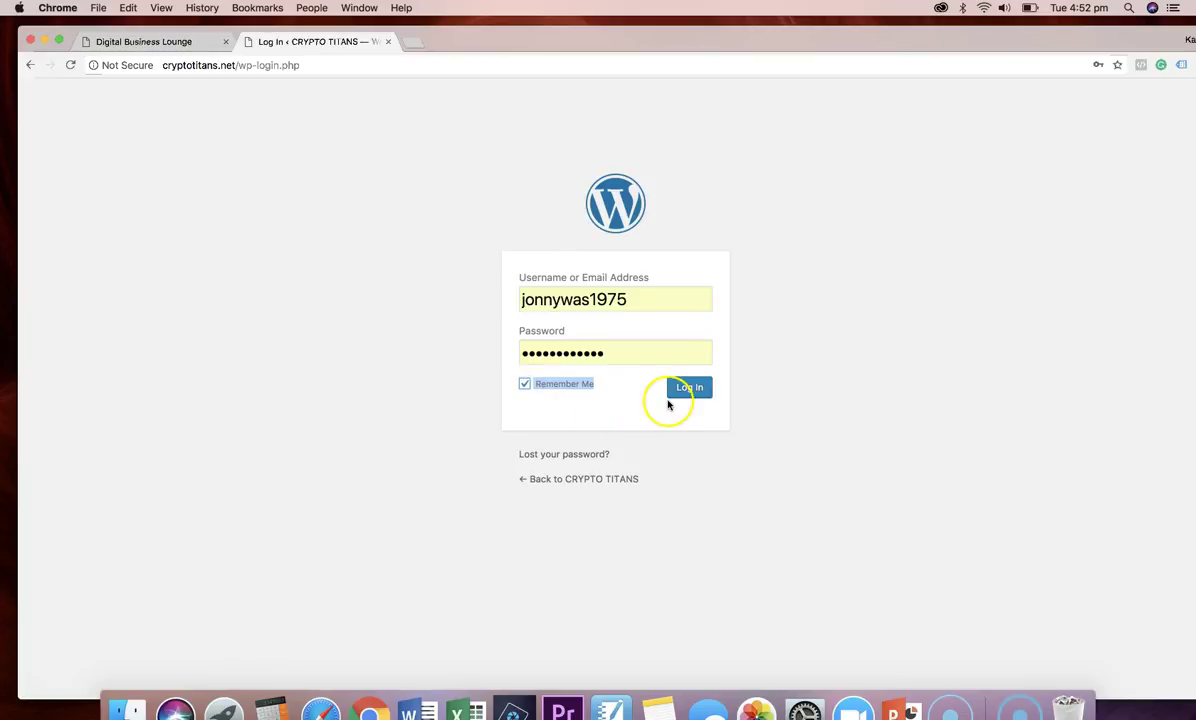
left_click(691, 393)
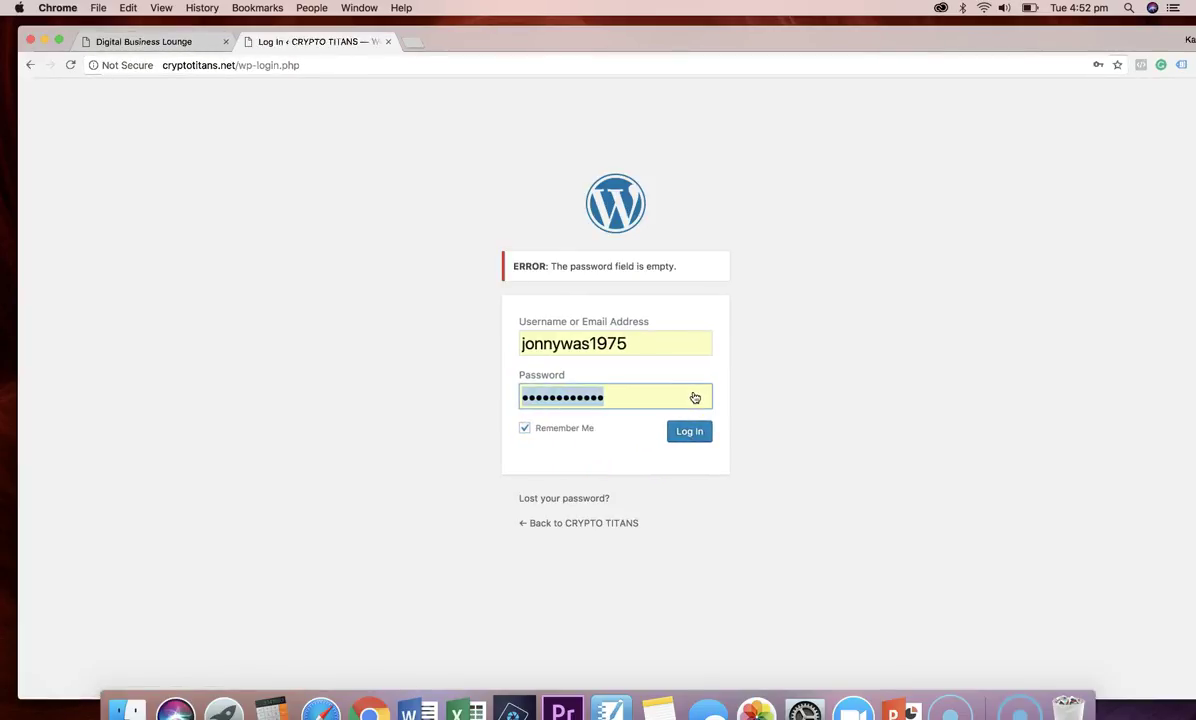
left_click(645, 415)
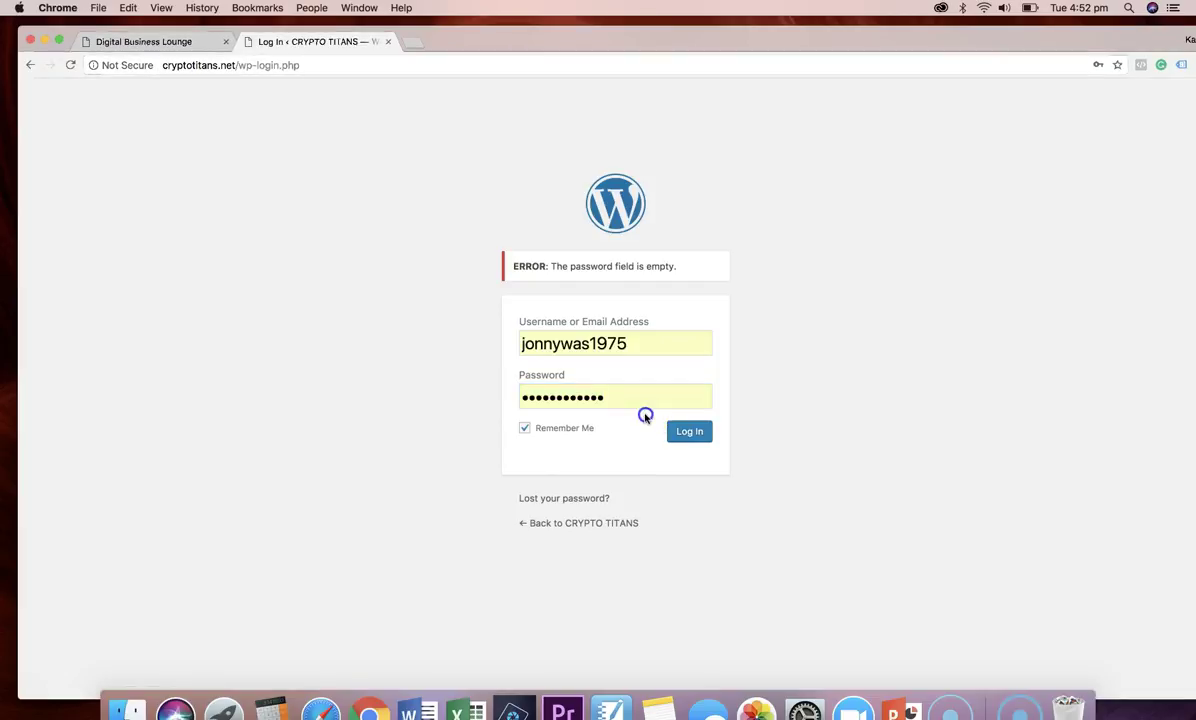
left_click(525, 428)
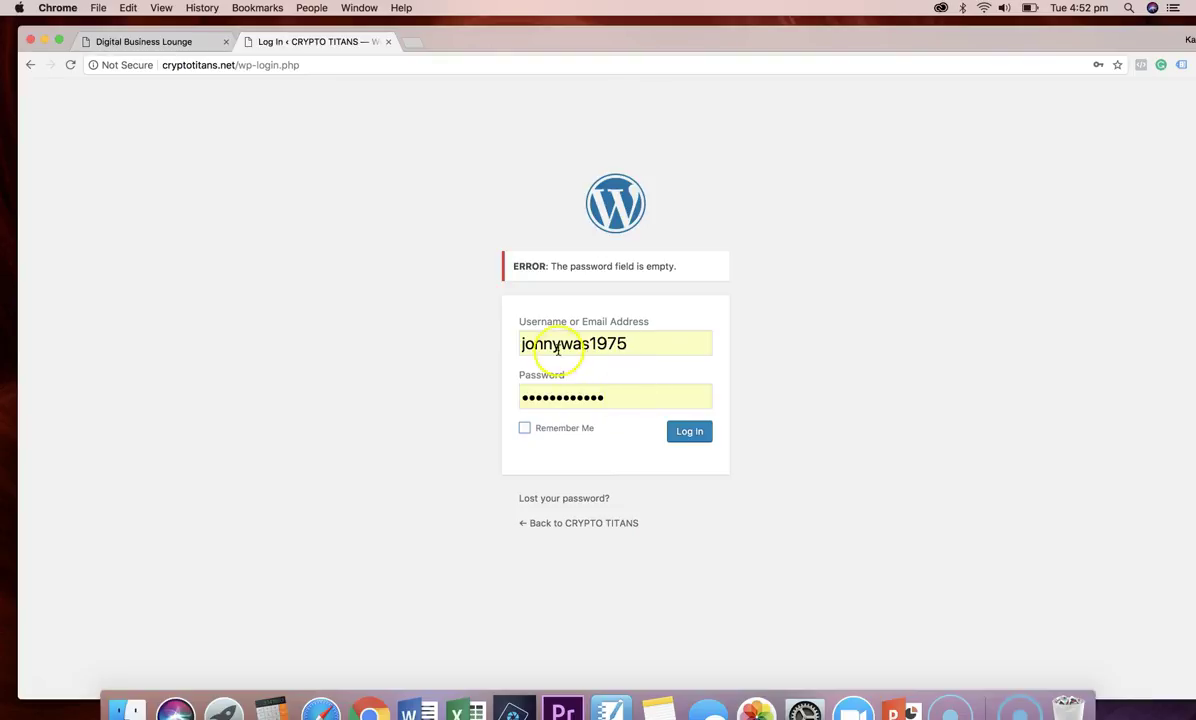
left_click(699, 437)
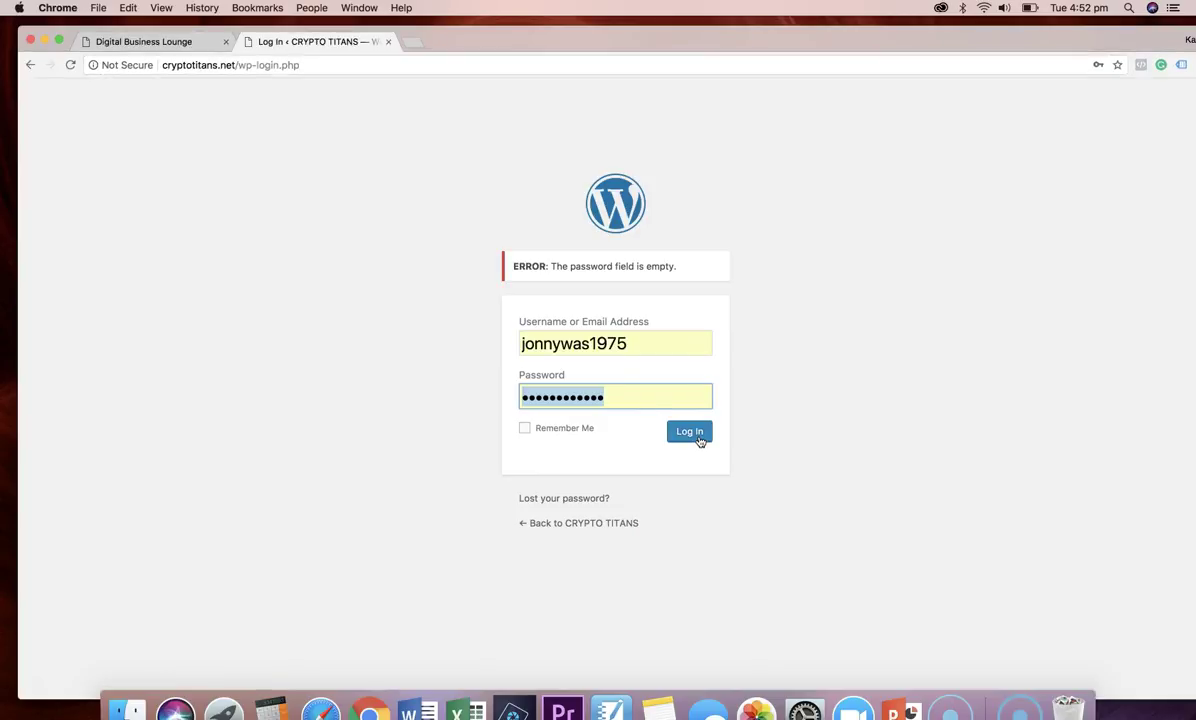
left_click(389, 42)
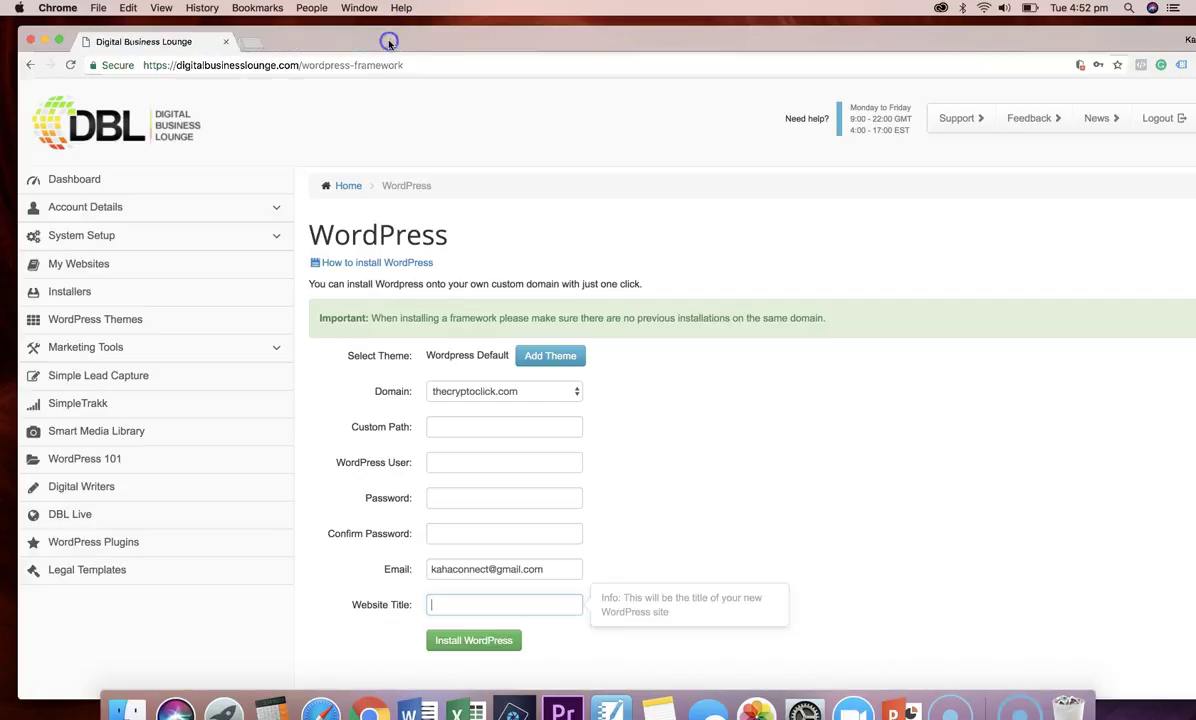
Step: Open the My Websites list and use Auto Login to enter the WordPress dashboard of Crypto Titans
left_click(120, 262)
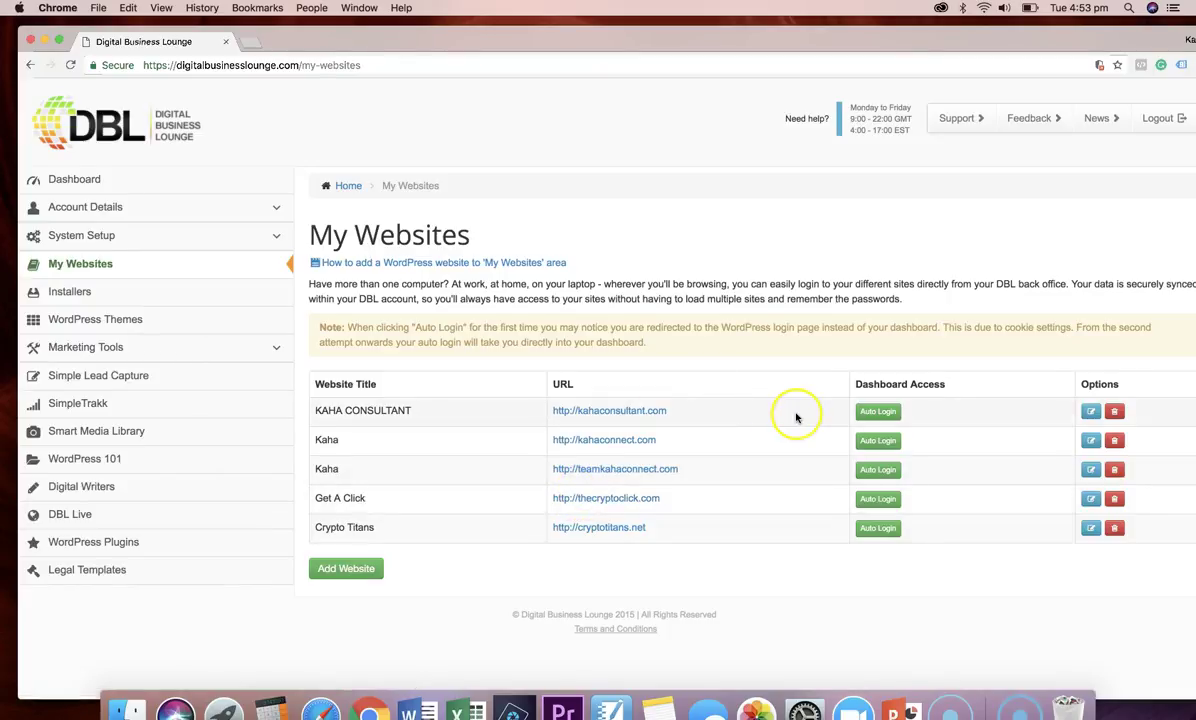
left_click(781, 459)
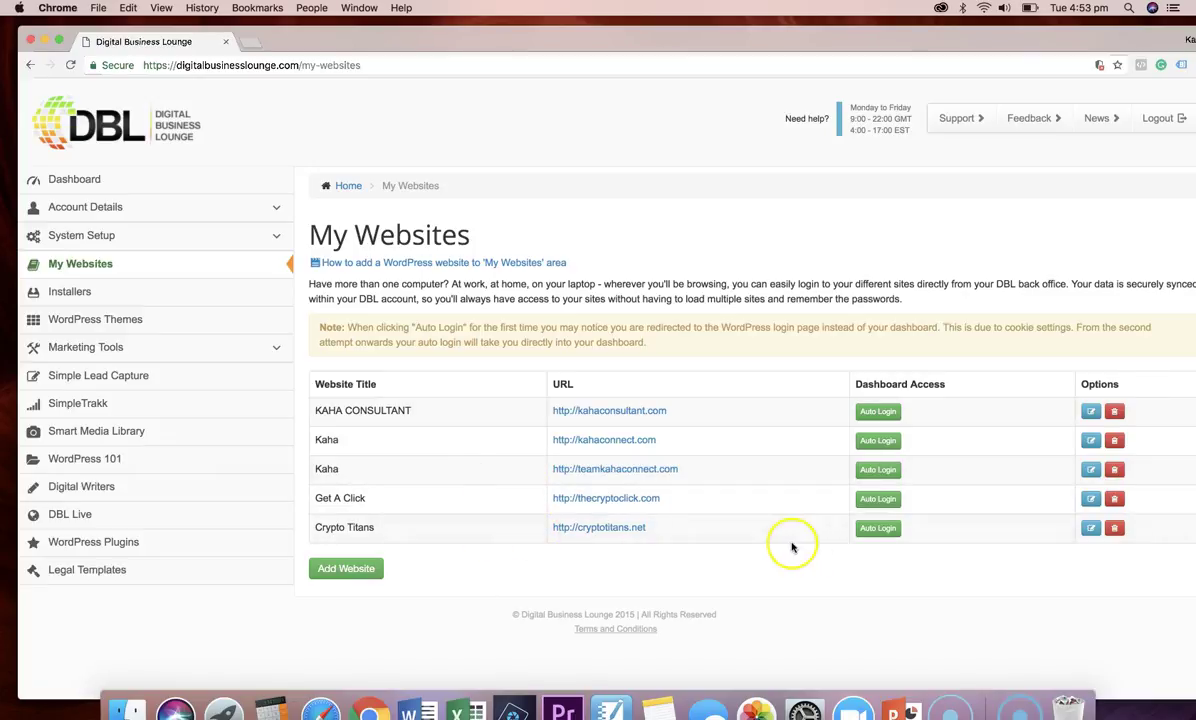
left_click(878, 527)
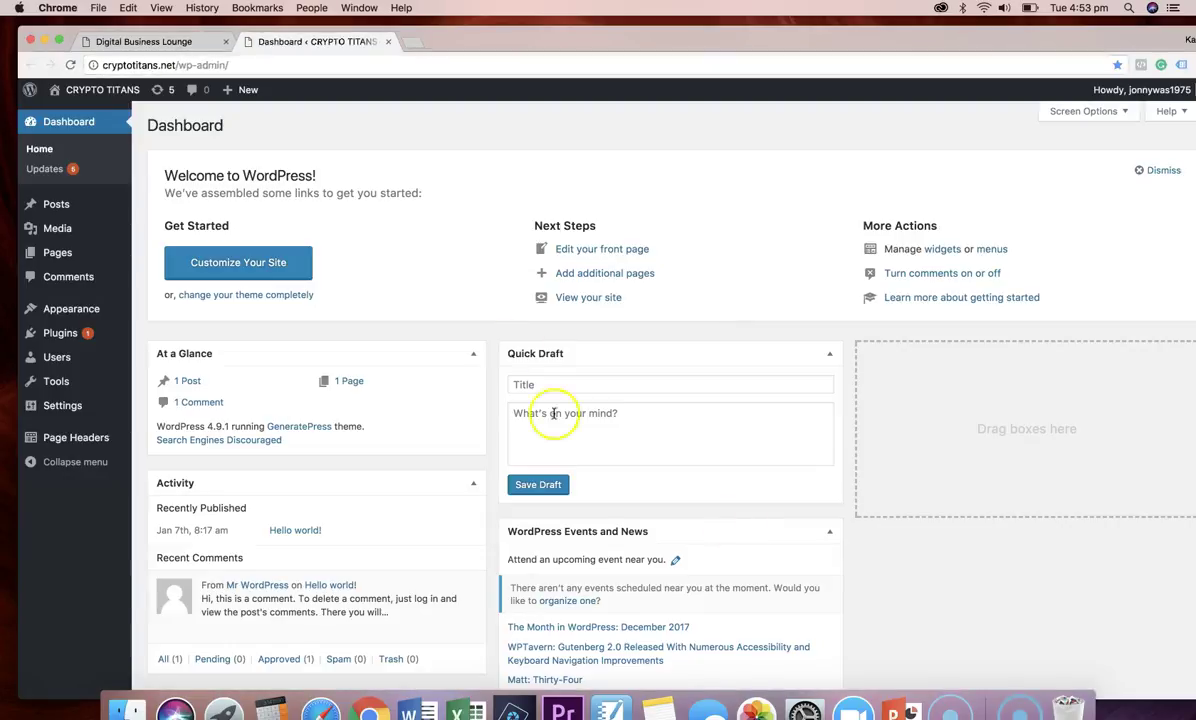
Step: Look over the Crypto Titans dashboard widgets and the options available under Plugins, Appearance and Pages
scroll(520, 240, "down", 2)
scroll(525, 278, "up", 2)
scroll(525, 278, "down", 2)
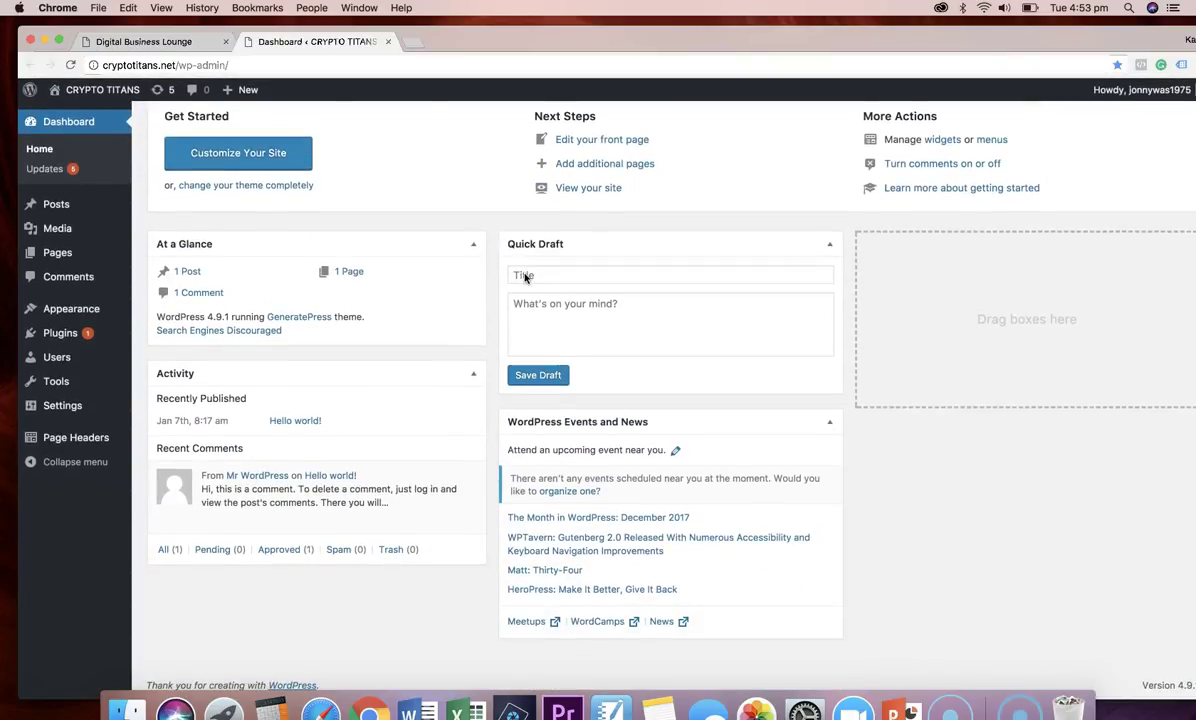
scroll(526, 280, "up", 2)
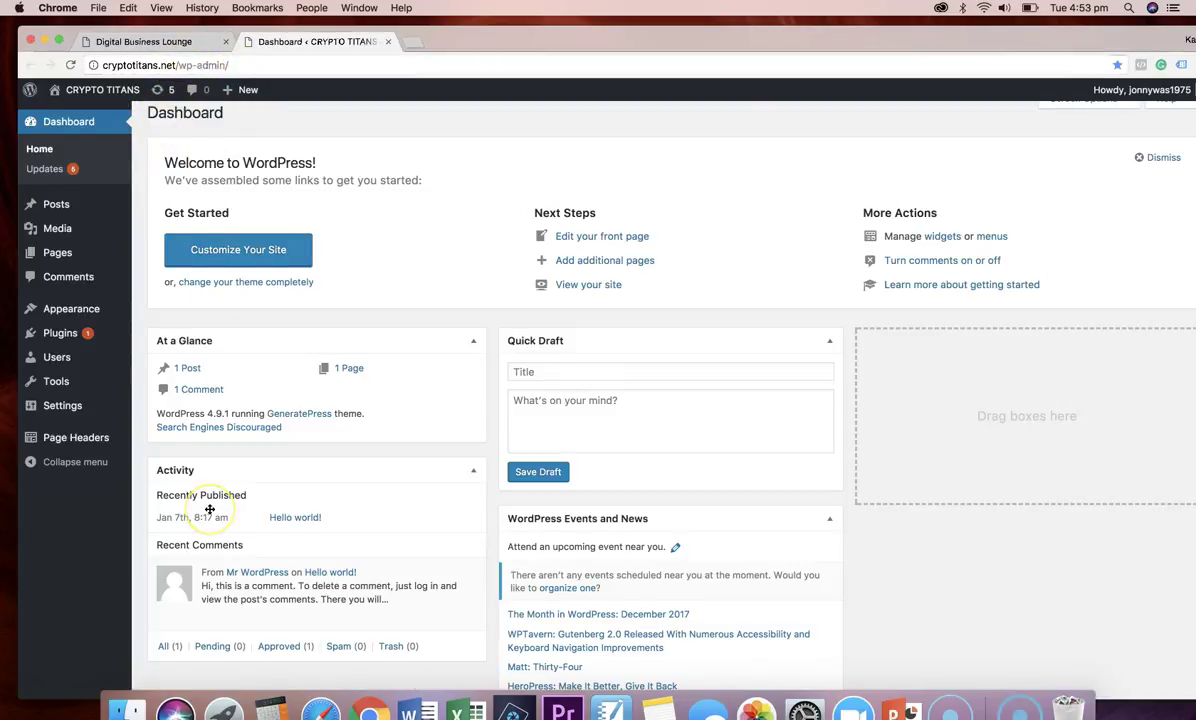
scroll(212, 500, "down", 2)
scroll(217, 482, "up", 2)
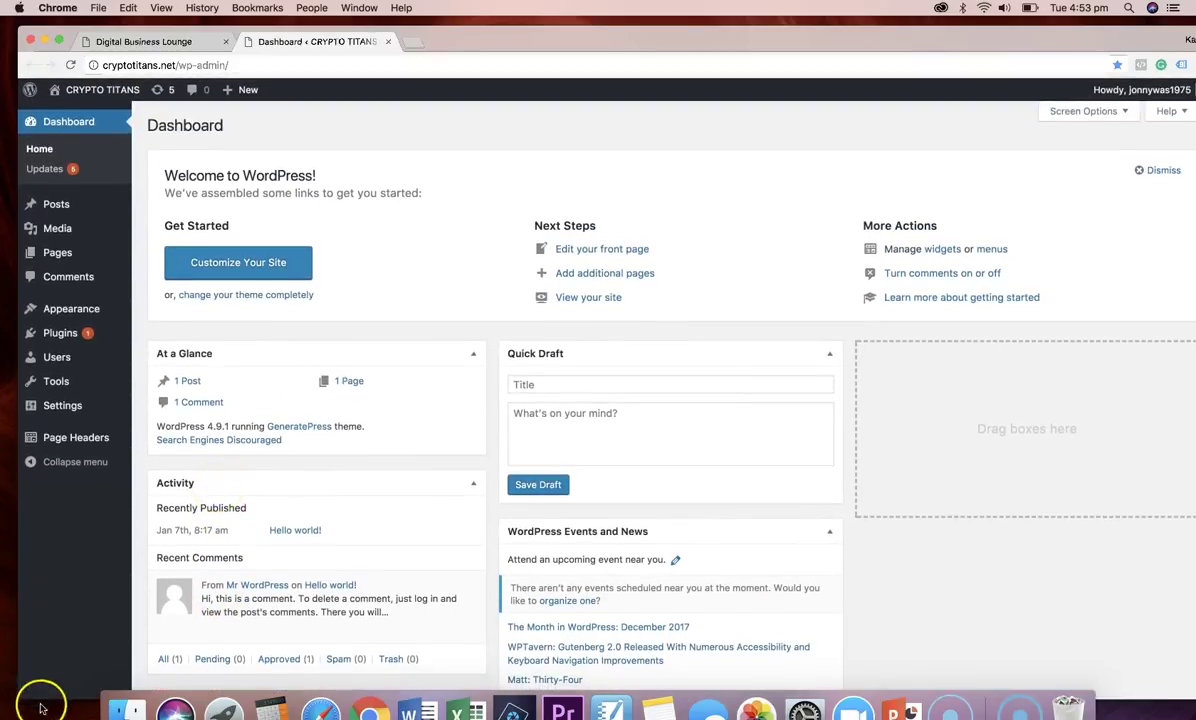
mouse_move(79, 421)
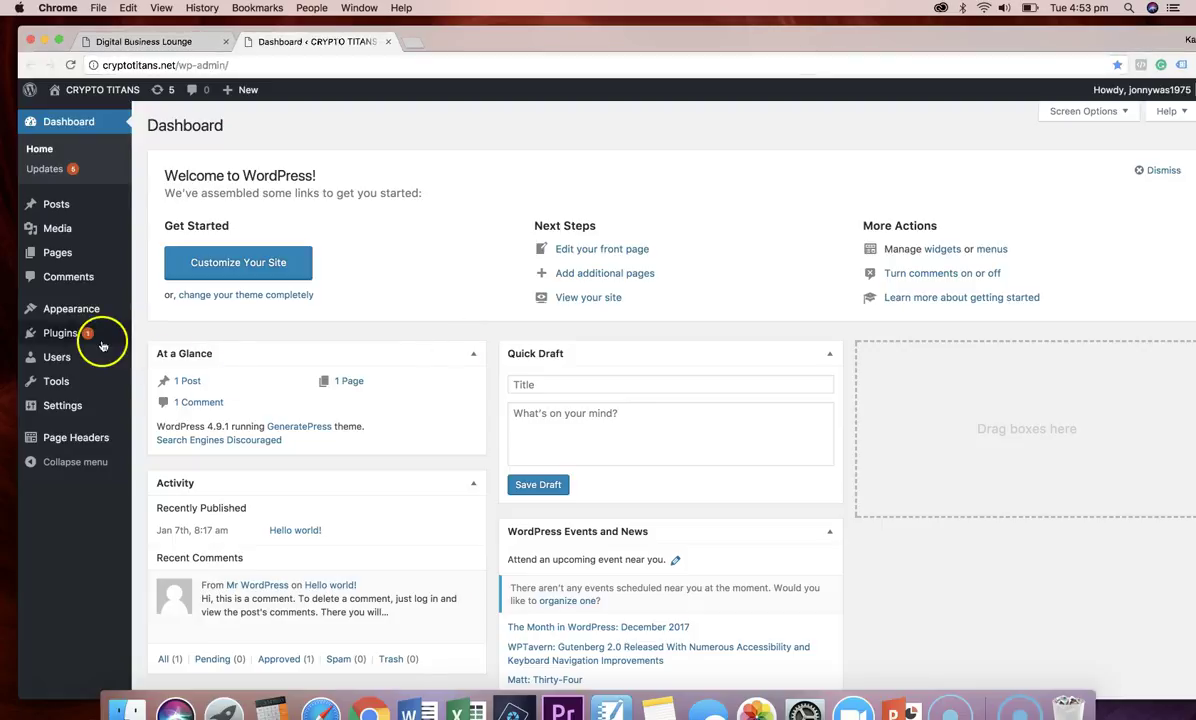
mouse_move(85, 334)
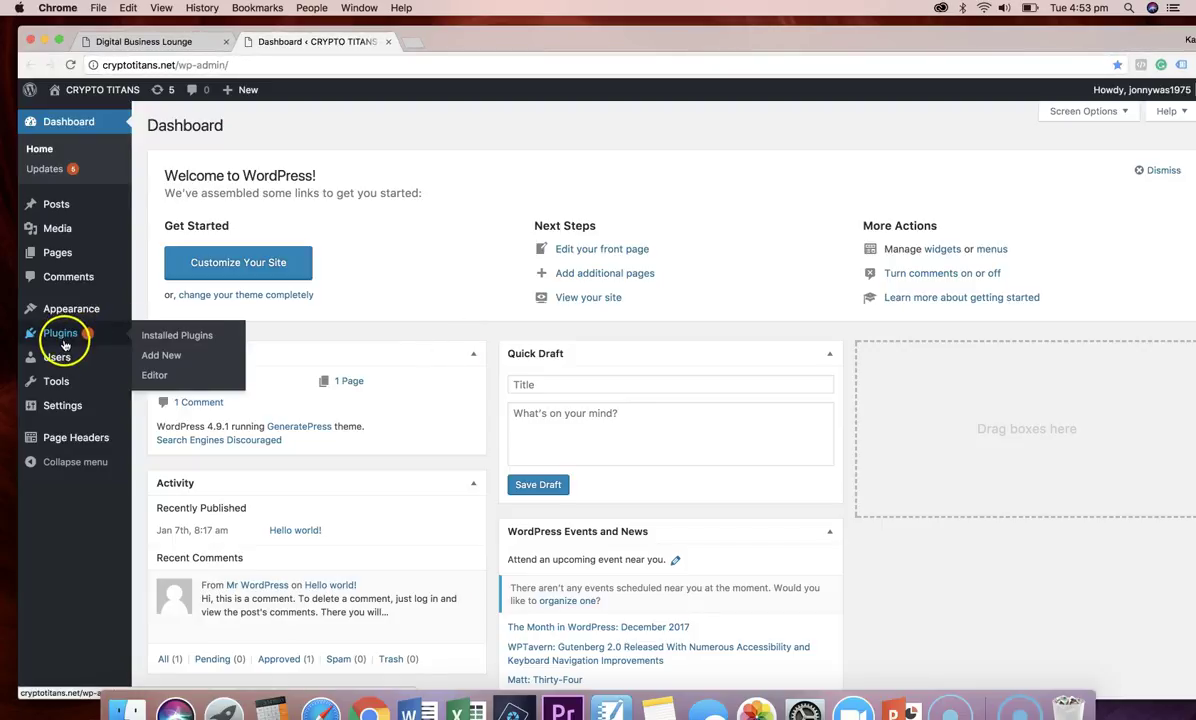
mouse_move(64, 312)
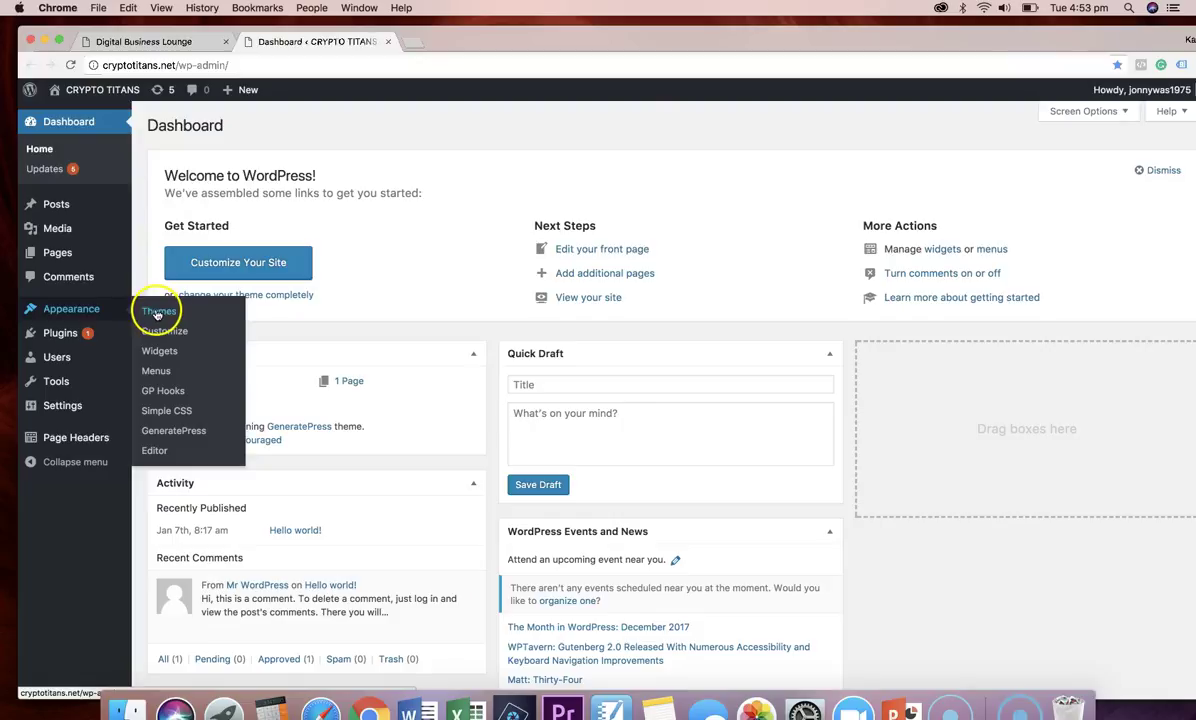
mouse_move(55, 252)
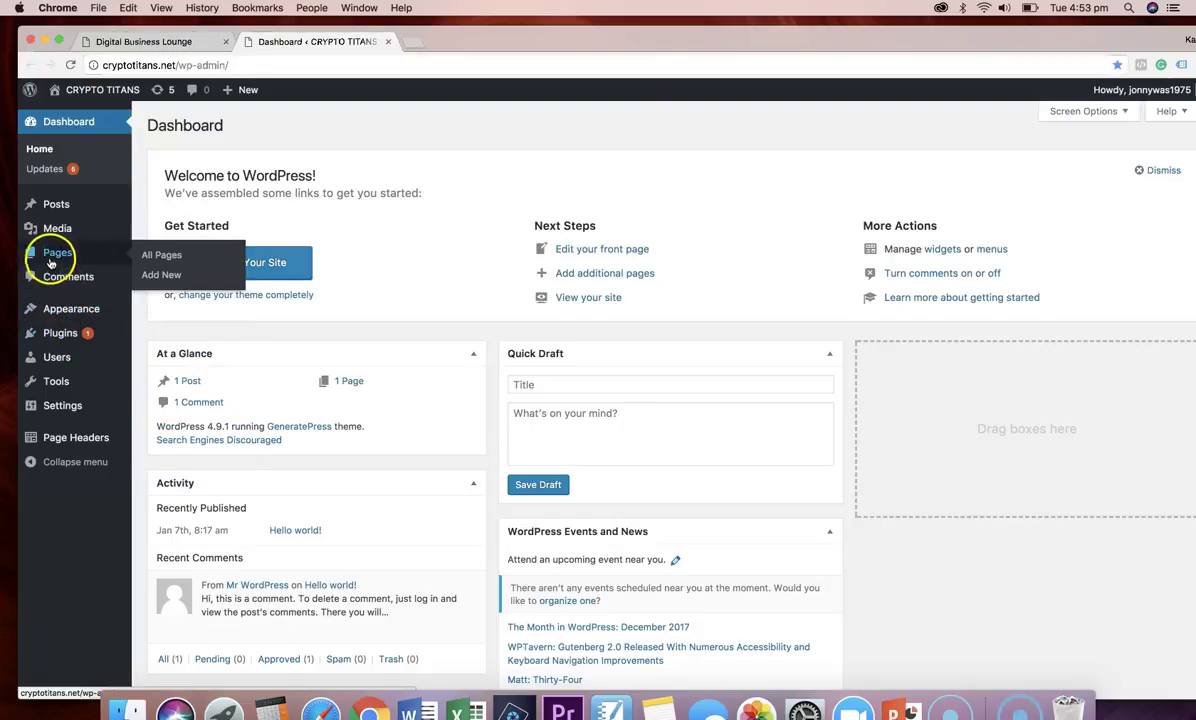